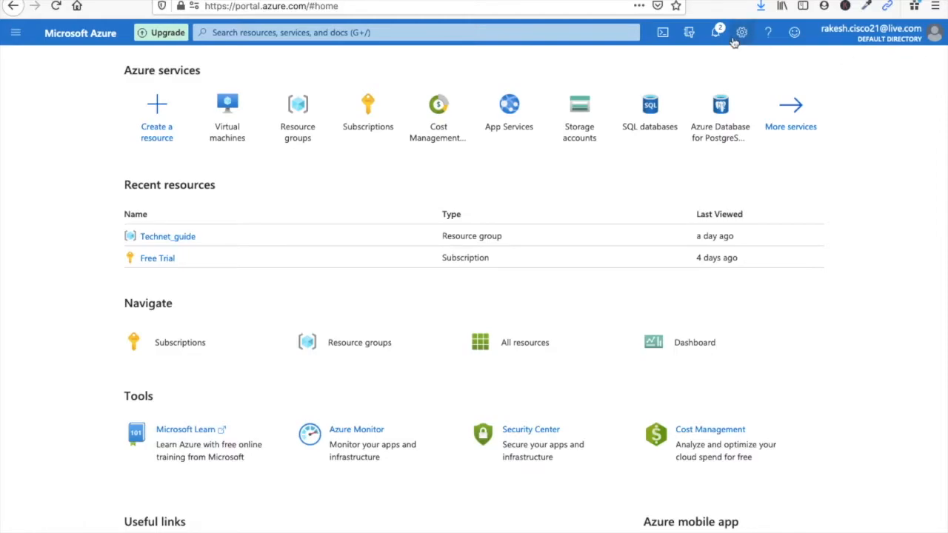
- Open the Virtual machines service and start creating a new virtual machine without a preset configuration
{"action": "left_click", "coordinate": [16, 35]}
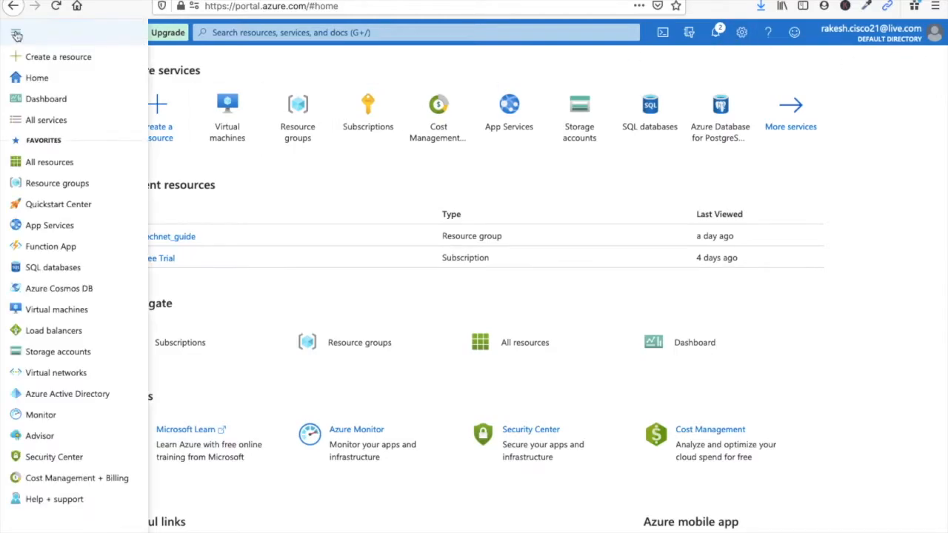
{"action": "left_click", "coordinate": [35, 98]}
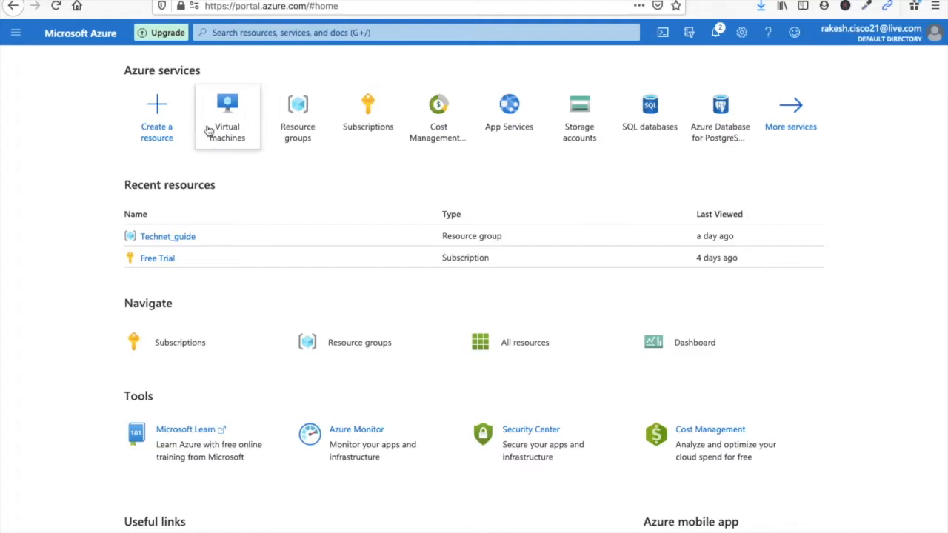
{"action": "mouse_move", "coordinate": [240, 112]}
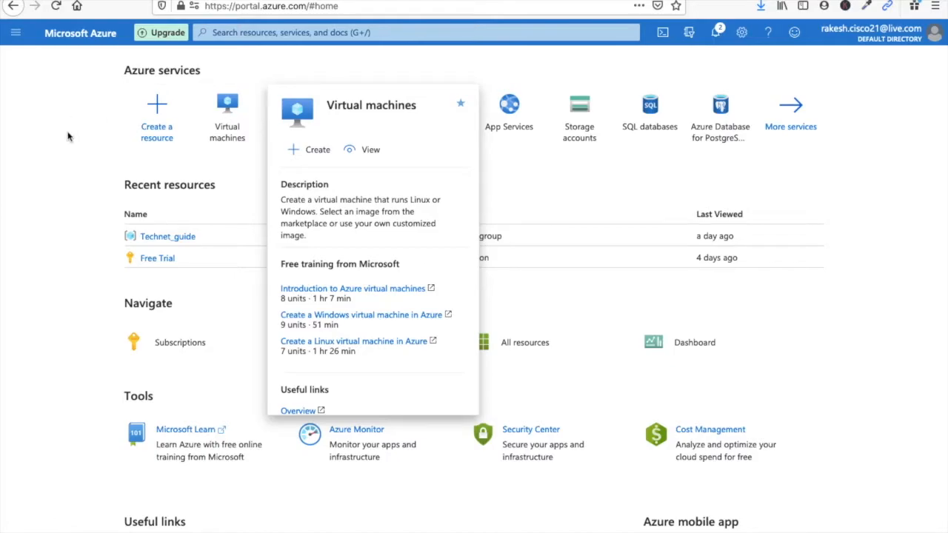
{"action": "left_click", "coordinate": [229, 109]}
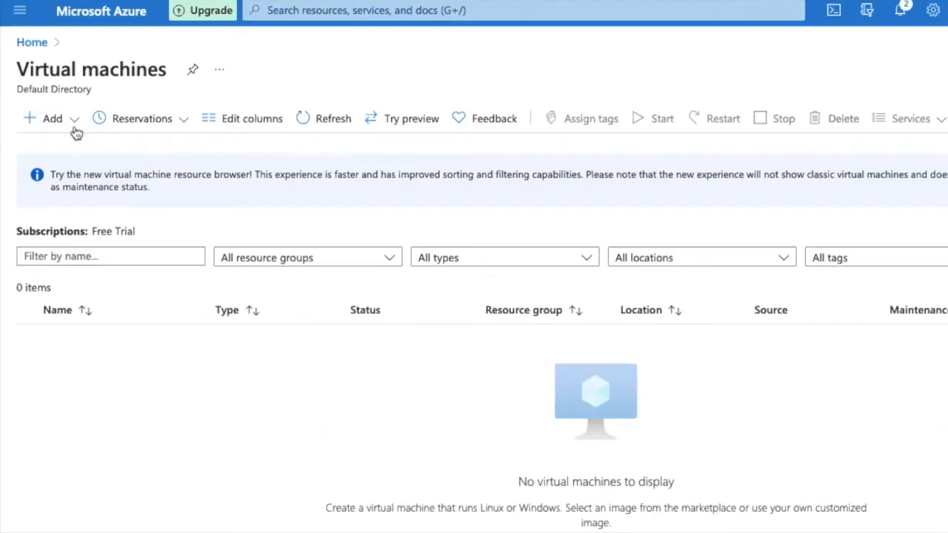
{"action": "left_click", "coordinate": [74, 128]}
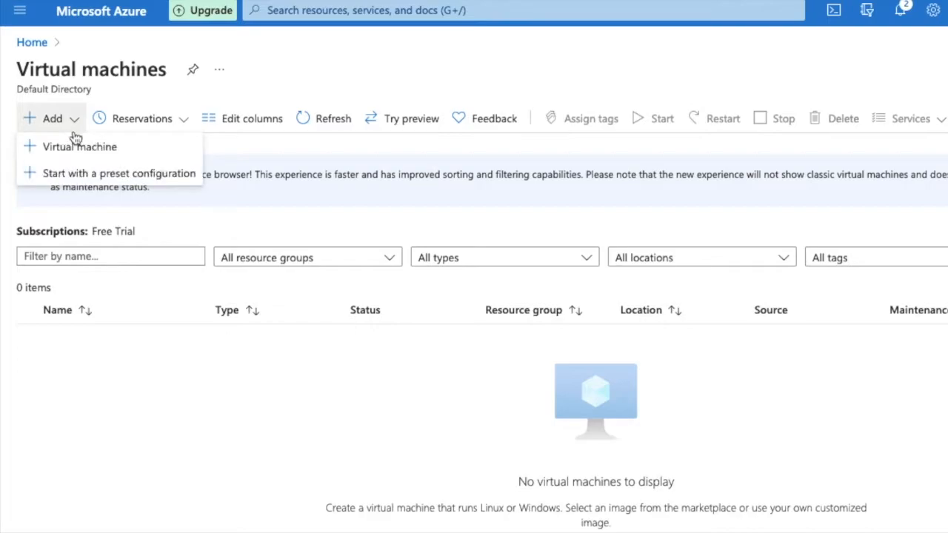
{"action": "left_click", "coordinate": [79, 148]}
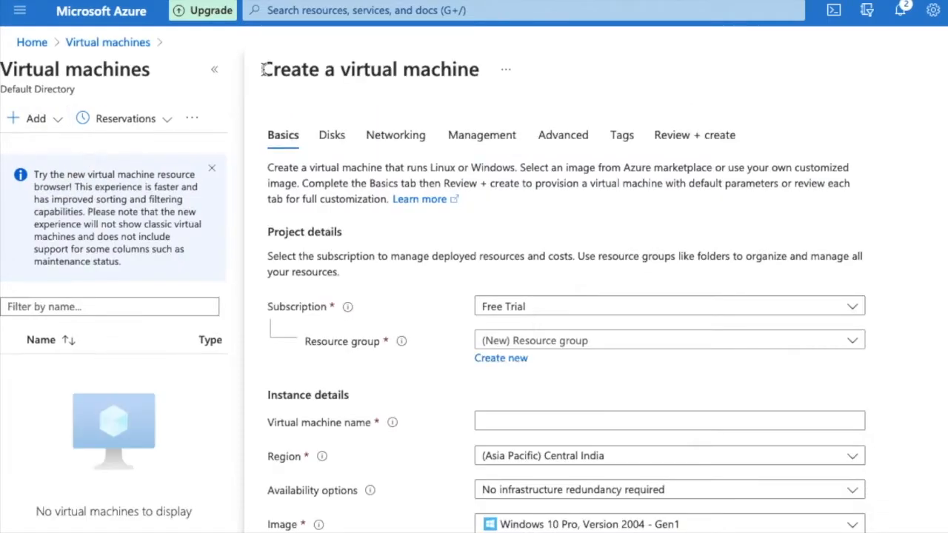
- Set the new virtual machine's resource group to My-technet-guide under the Free Trial subscription
{"action": "left_click_drag", "start_coordinate": [263, 70], "coordinate": [489, 68]}
{"action": "left_click", "coordinate": [493, 70]}
{"action": "left_click", "coordinate": [288, 145]}
{"action": "left_click", "coordinate": [511, 358]}
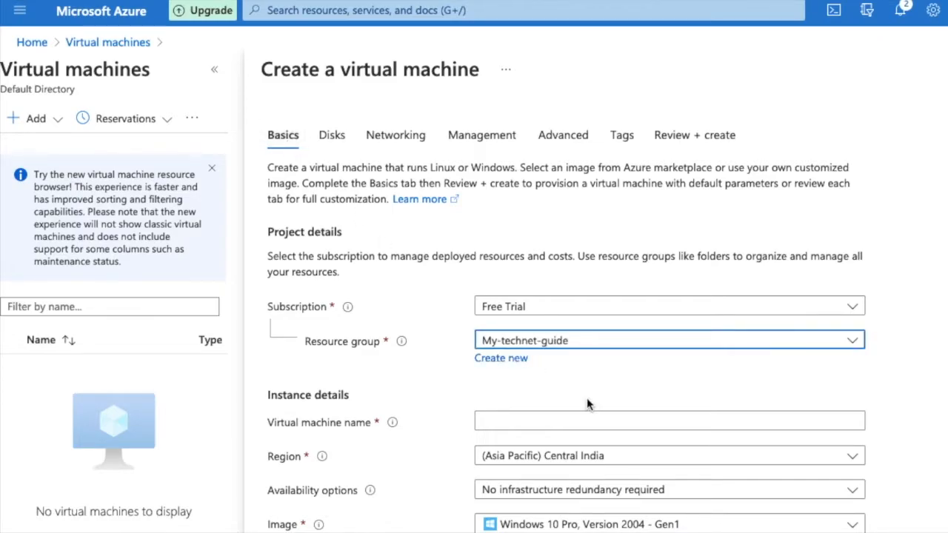
{"action": "left_click", "coordinate": [521, 359]}
{"action": "left_click", "coordinate": [598, 507]}
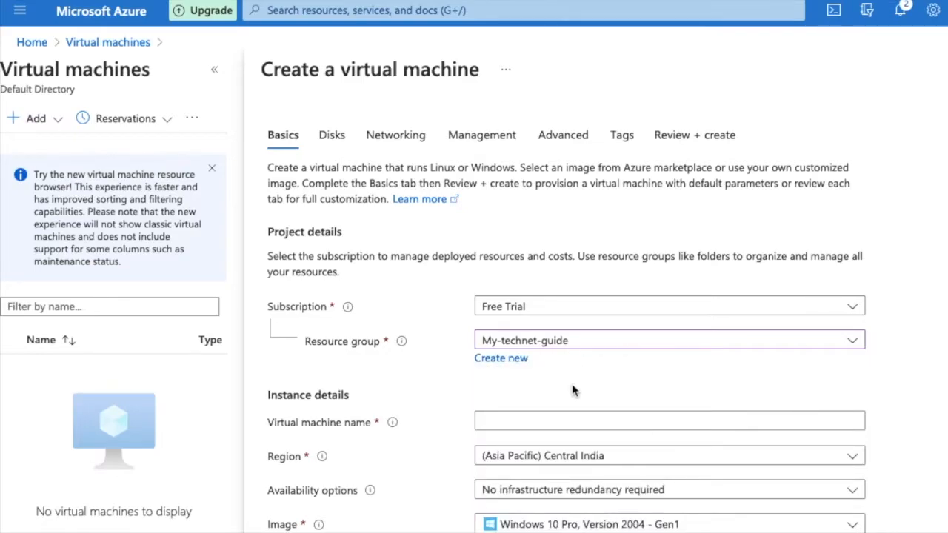
- Name the virtual machine LinuxVM in the instance details
{"action": "left_click_drag", "start_coordinate": [530, 410], "coordinate": [407, 406]}
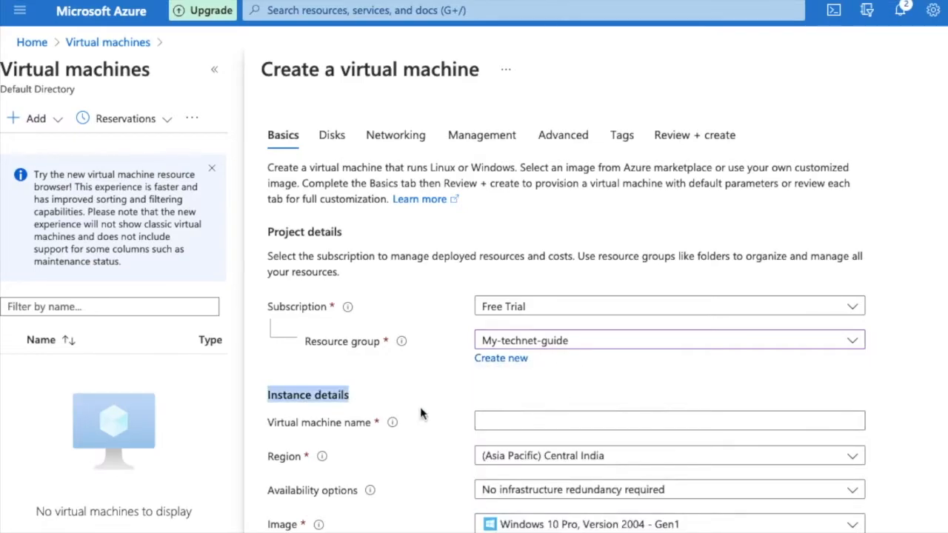
{"action": "left_click", "coordinate": [493, 413]}
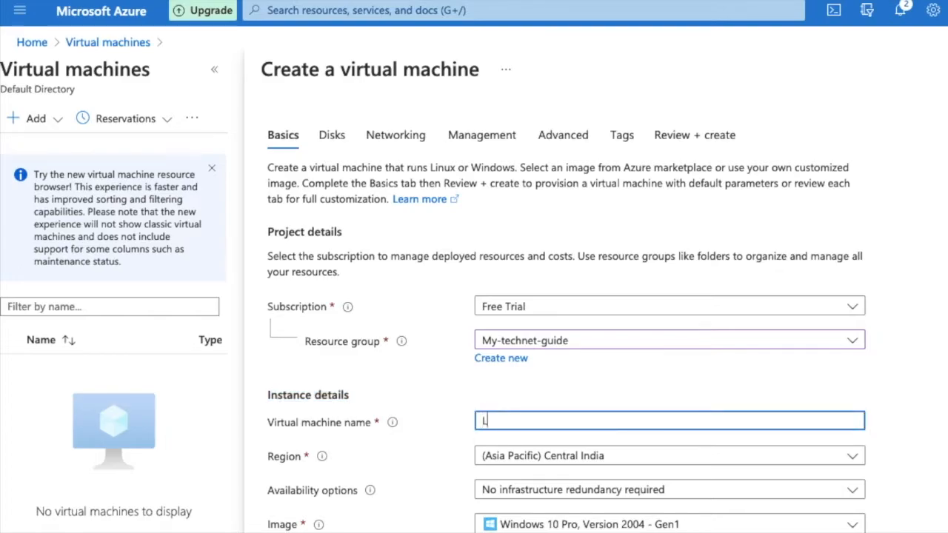
{"action": "type", "text": "LinuxVM"}
{"action": "key", "text": "Tab"}
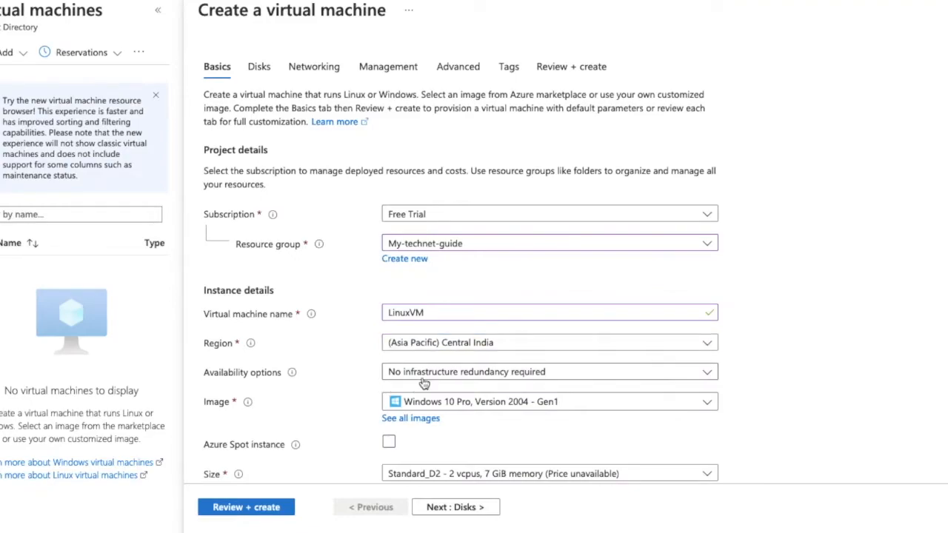
- Set the virtual machine's image to Ubuntu Server 18.04 LTS - Gen1
{"action": "scroll", "coordinate": [423, 383], "scroll_direction": "down", "scroll_amount": 2}
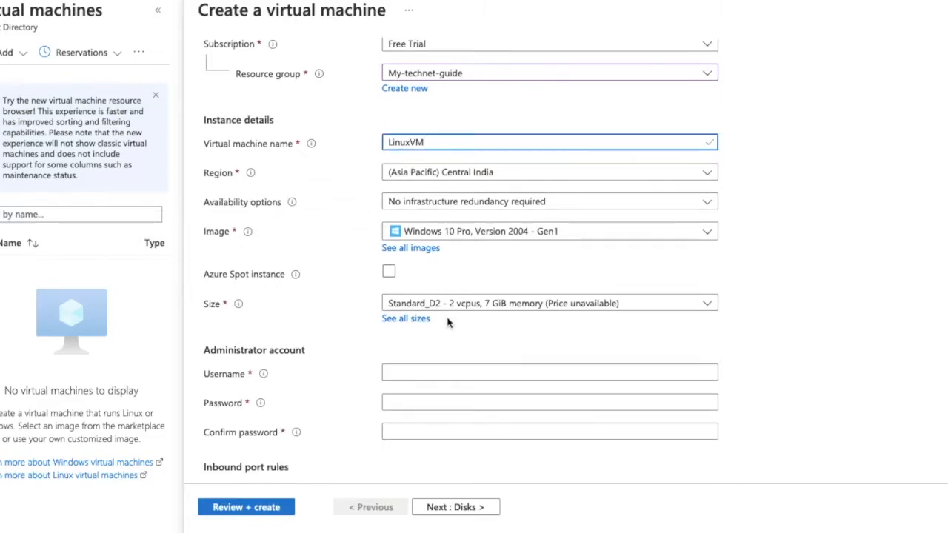
{"action": "left_click", "coordinate": [459, 232]}
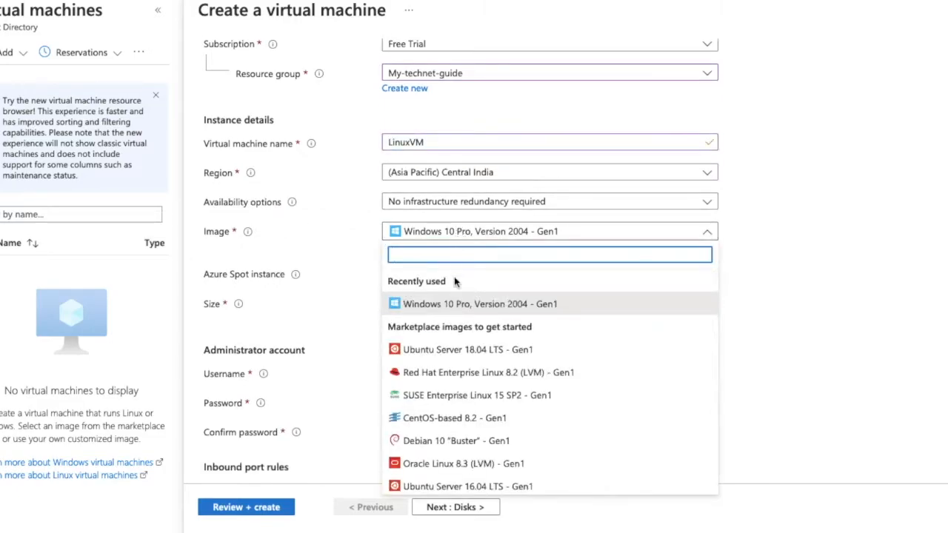
{"action": "left_click", "coordinate": [474, 352]}
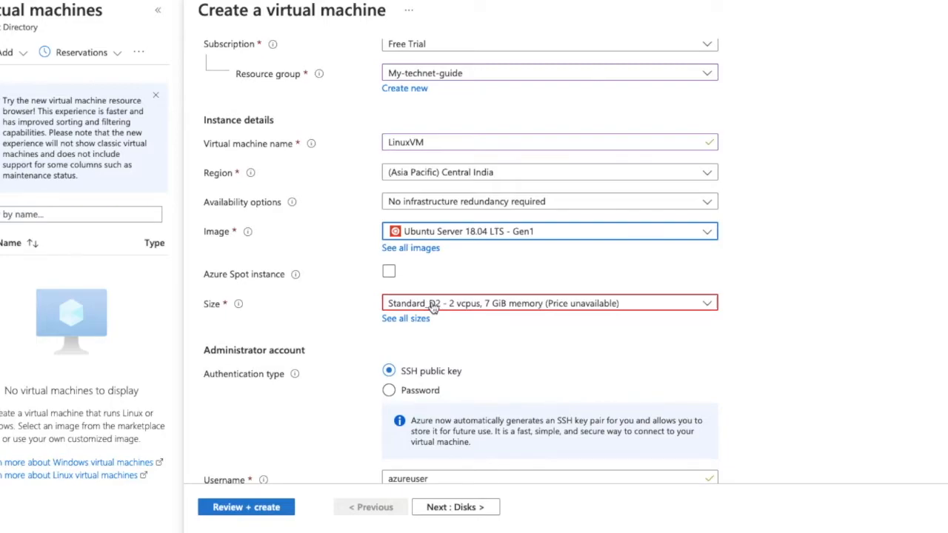
- Choose the B2s size with 2 vCPUs and 4 GiB memory from the full list of VM sizes
{"action": "left_click", "coordinate": [436, 305]}
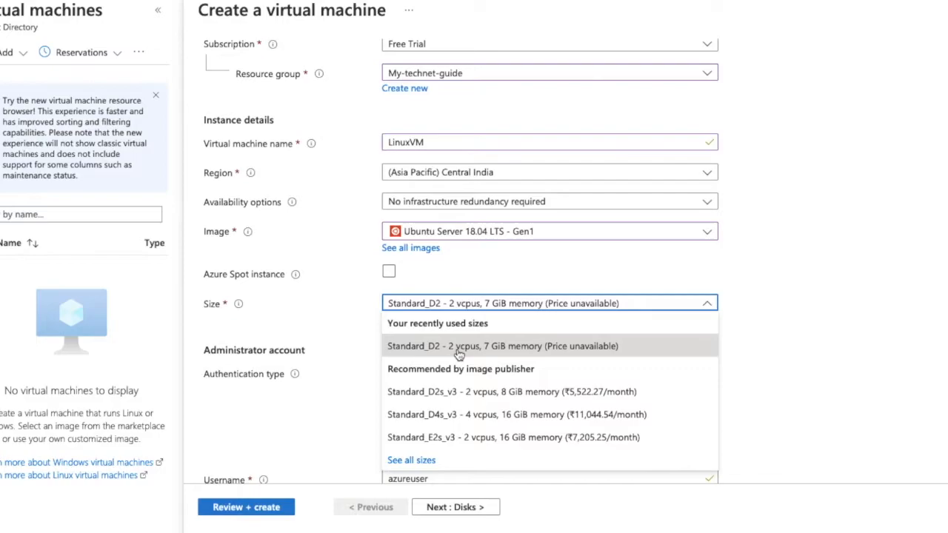
{"action": "left_click", "coordinate": [498, 300]}
{"action": "scroll", "coordinate": [493, 225], "scroll_direction": "down", "scroll_amount": 2}
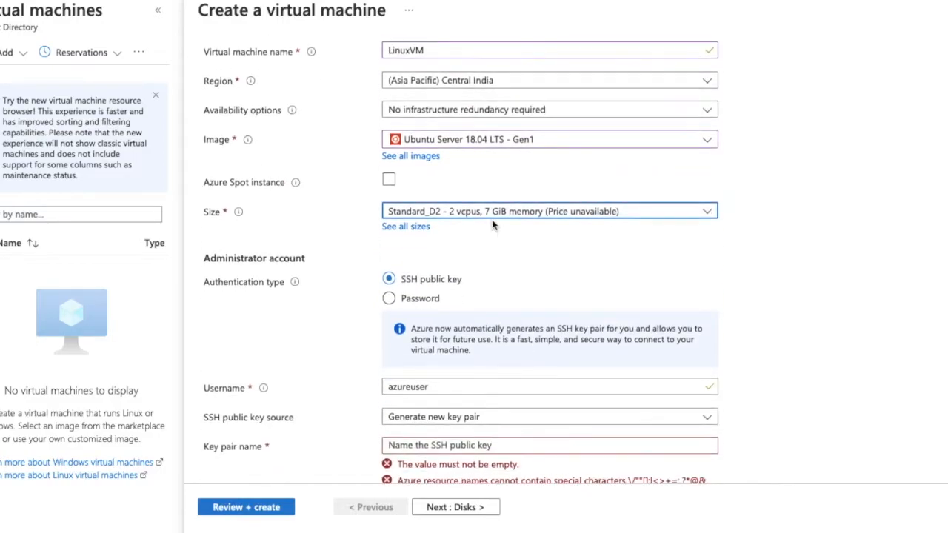
{"action": "left_click", "coordinate": [406, 226]}
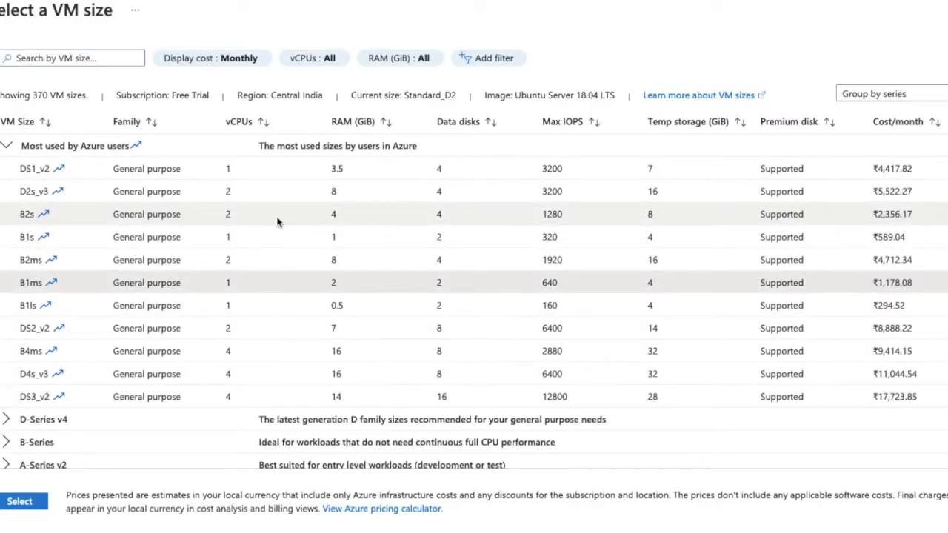
{"action": "left_click", "coordinate": [278, 222]}
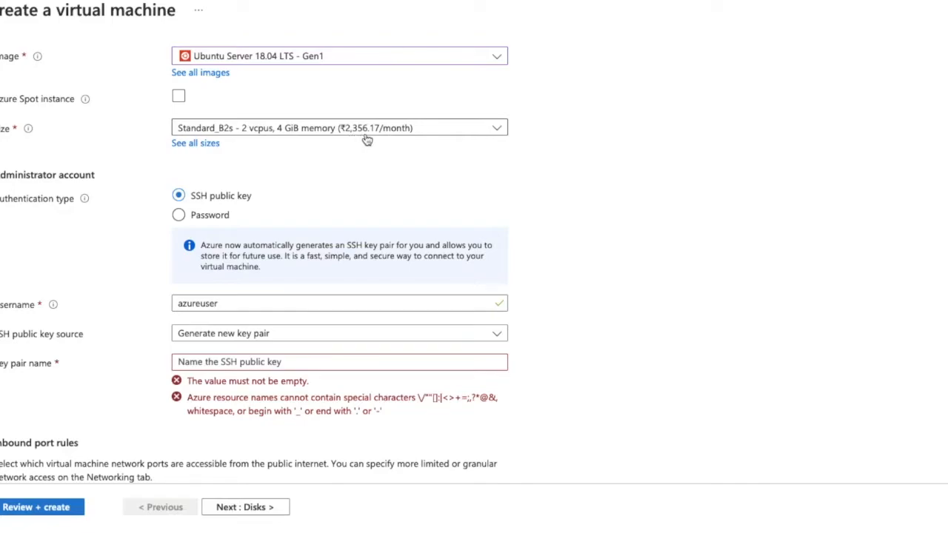
- Switch the administrator account to password authentication and set its username to Linux-VM
{"action": "scroll", "coordinate": [237, 183], "scroll_direction": "down", "scroll_amount": 1}
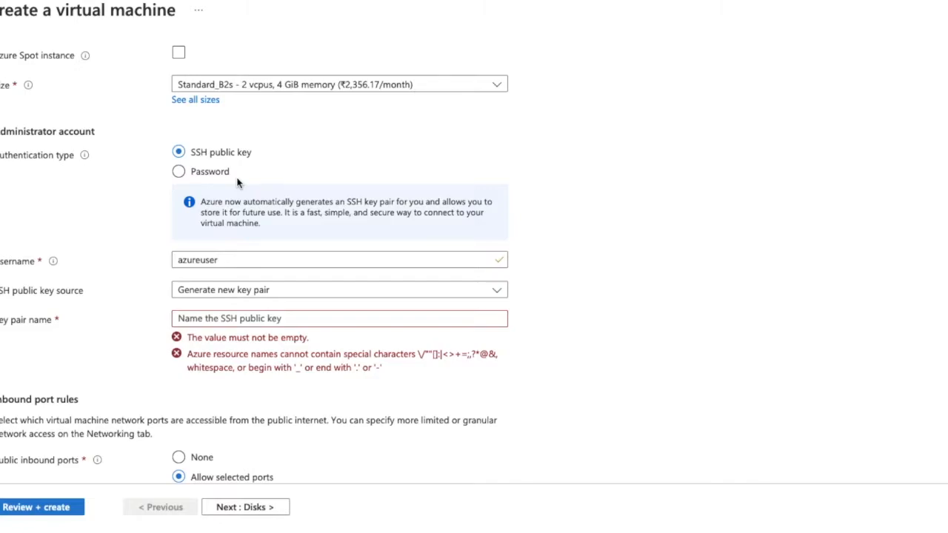
{"action": "left_click", "coordinate": [196, 180]}
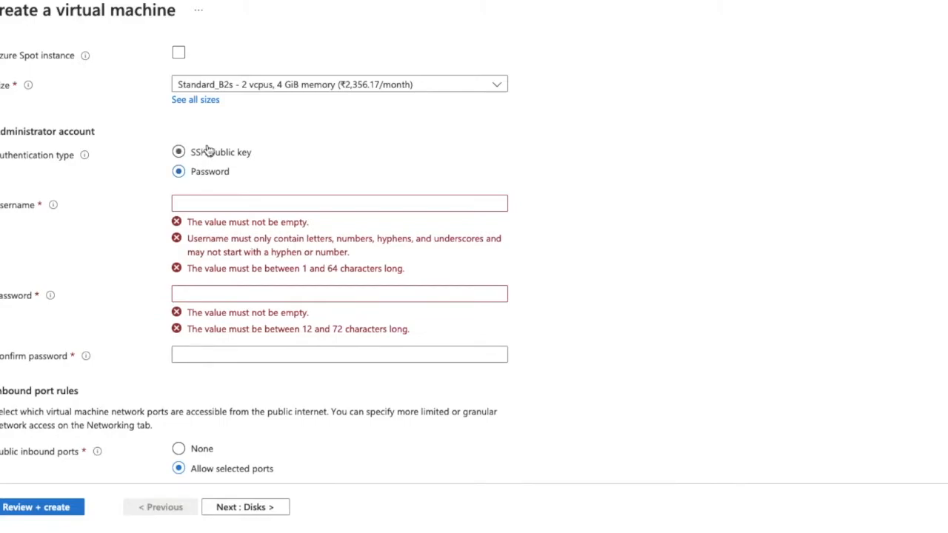
{"action": "left_click", "coordinate": [208, 153]}
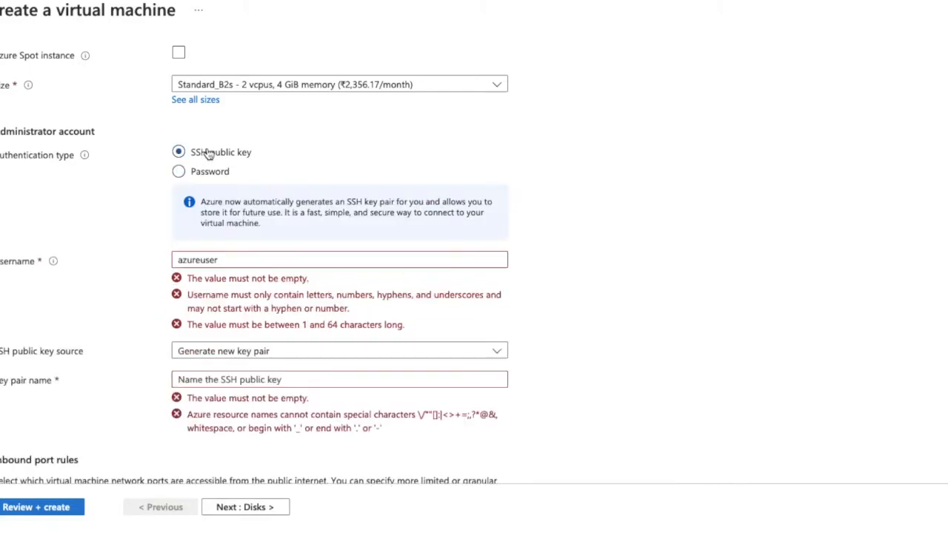
{"action": "left_click", "coordinate": [208, 171]}
{"action": "left_click", "coordinate": [223, 204]}
{"action": "type", "text": "Linux-VM"}
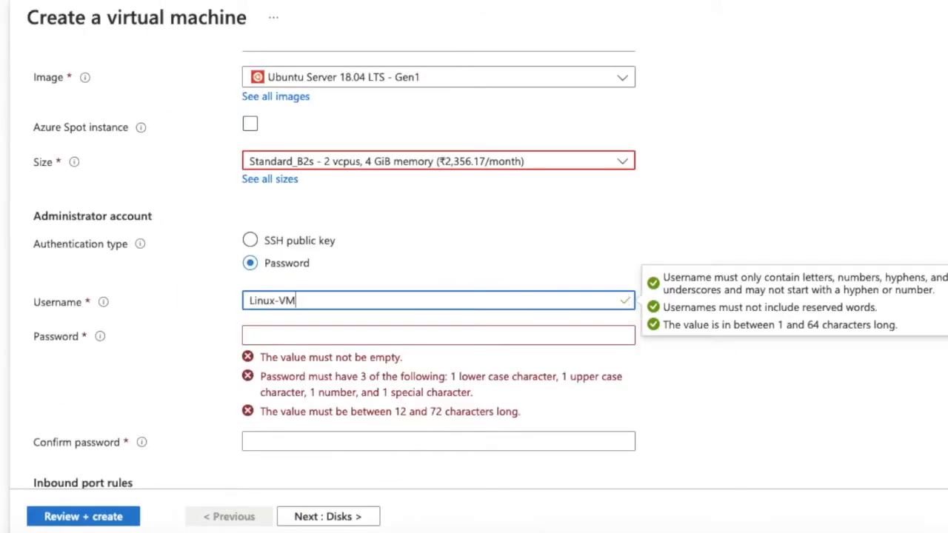
- Enter the administrator account password, meeting the length and complexity requirements
{"action": "left_click", "coordinate": [300, 339]}
{"action": "type", "text": "••••••"}
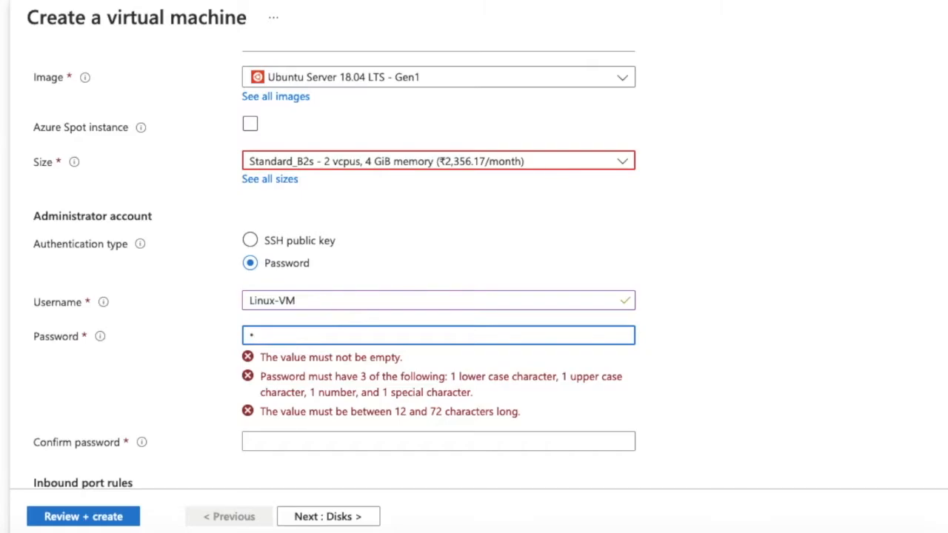
{"action": "type", "text": "•••••"}
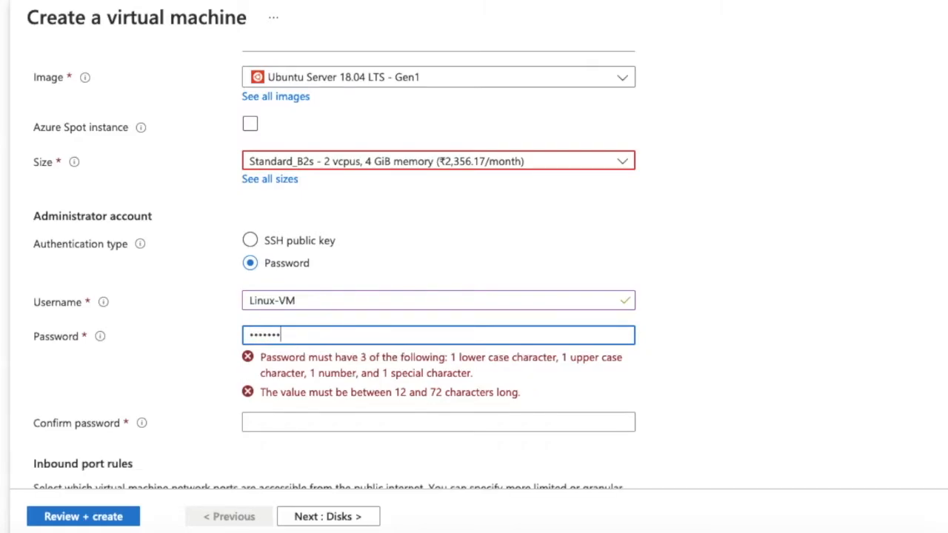
{"action": "key", "text": "BackSpace"}
{"action": "key", "text": "BackSpace"}
{"action": "key", "text": "BackSpace"}
{"action": "key", "text": "BackSpace"}
{"action": "key", "text": "BackSpace"}
{"action": "key", "text": "BackSpace"}
{"action": "key", "text": "BackSpace"}
{"action": "key", "text": "BackSpace"}
{"action": "key", "text": "BackSpace"}
{"action": "key", "text": "BackSpace"}
{"action": "key", "text": "BackSpace"}
{"action": "type", "text": "•••"}
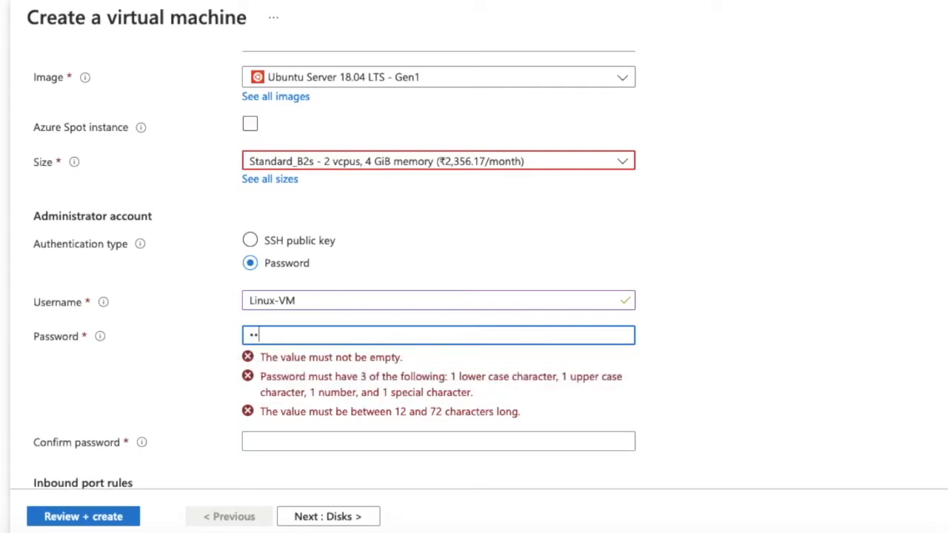
{"action": "type", "text": "•••••••"}
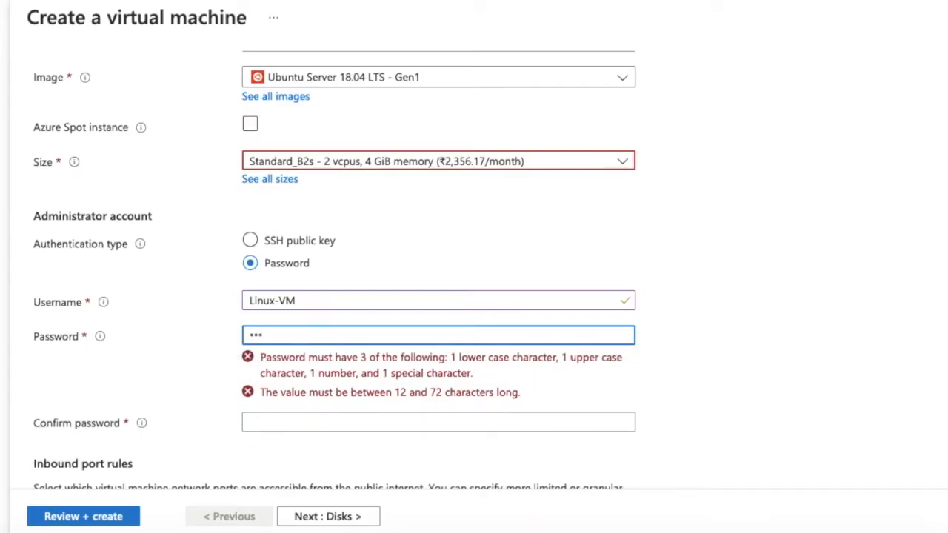
{"action": "type", "text": "••••••"}
{"action": "key", "text": "BackSpace"}
{"action": "key", "text": "BackSpace"}
{"action": "key", "text": "BackSpace"}
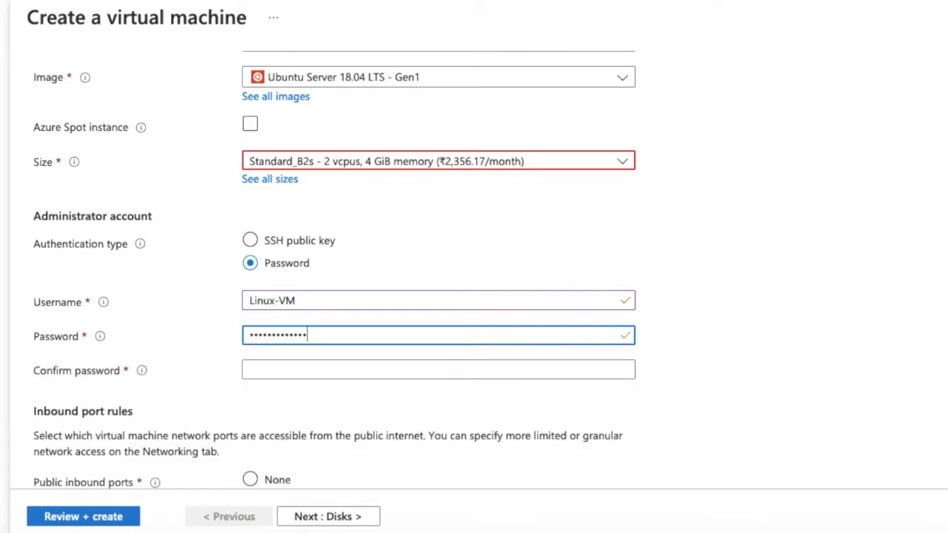
- Repeat the administrator account password in the confirm password field
{"action": "left_click", "coordinate": [438, 370]}
{"action": "type", "text": "•••"}
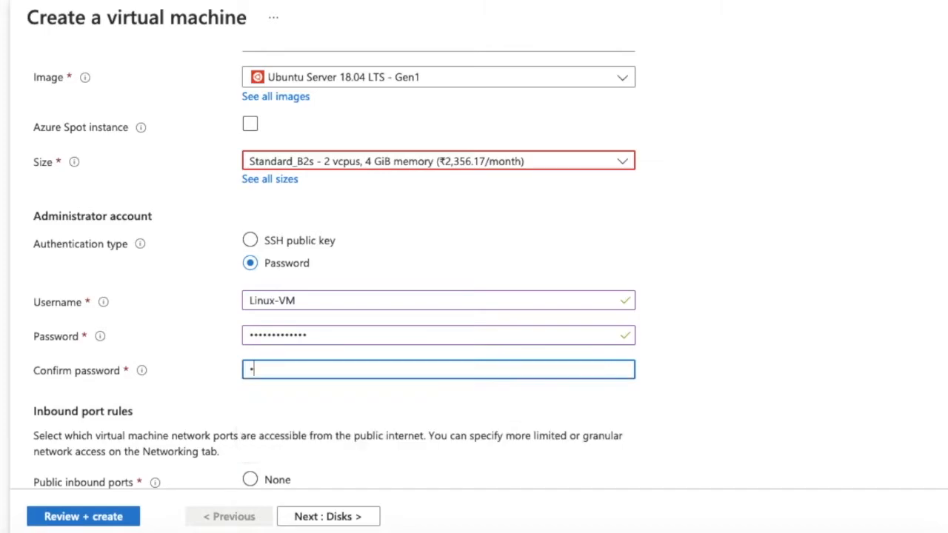
{"action": "type", "text": "•••••••••••"}
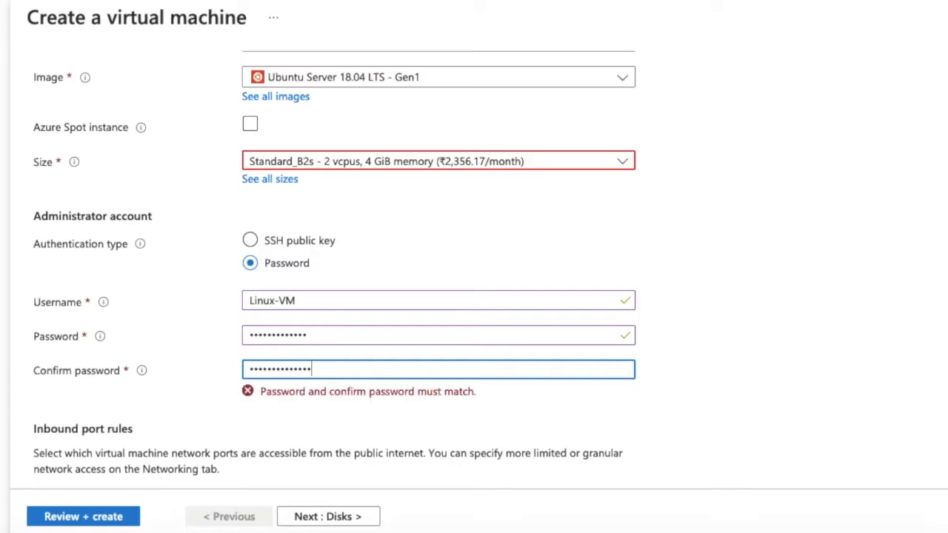
{"action": "key", "text": "BackSpace"}
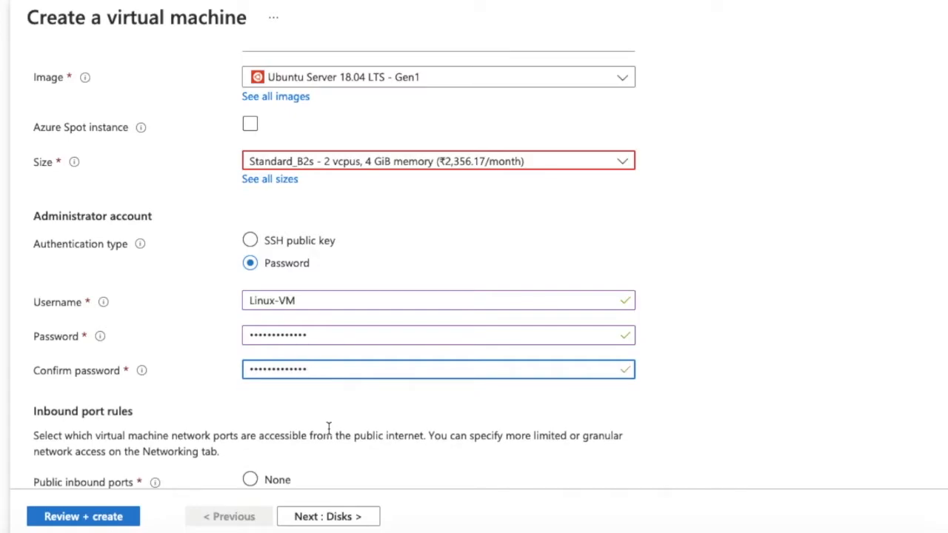
- Review the inbound port rules and the other basic settings of the virtual machine, and go to its disk settings
{"action": "scroll", "coordinate": [328, 427], "scroll_direction": "down", "scroll_amount": 3}
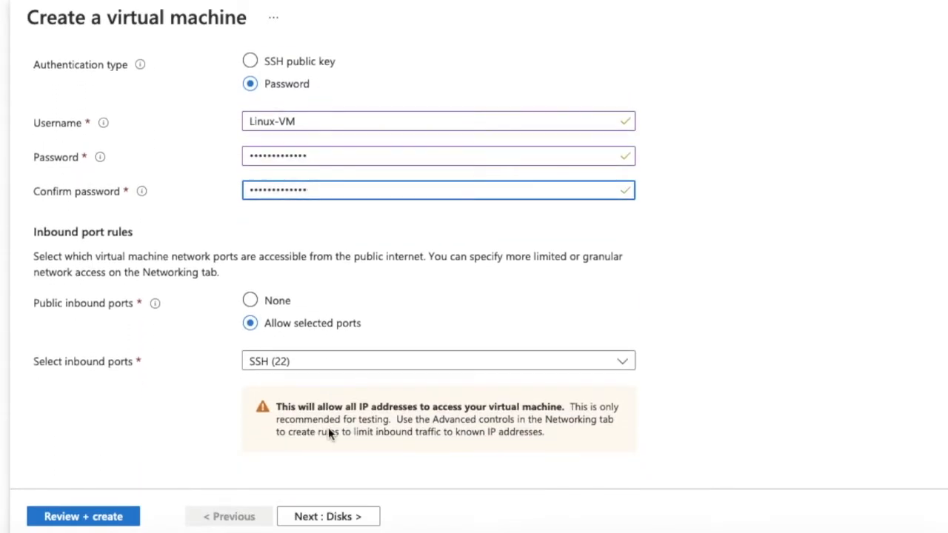
{"action": "scroll", "coordinate": [267, 359], "scroll_direction": "up", "scroll_amount": 8}
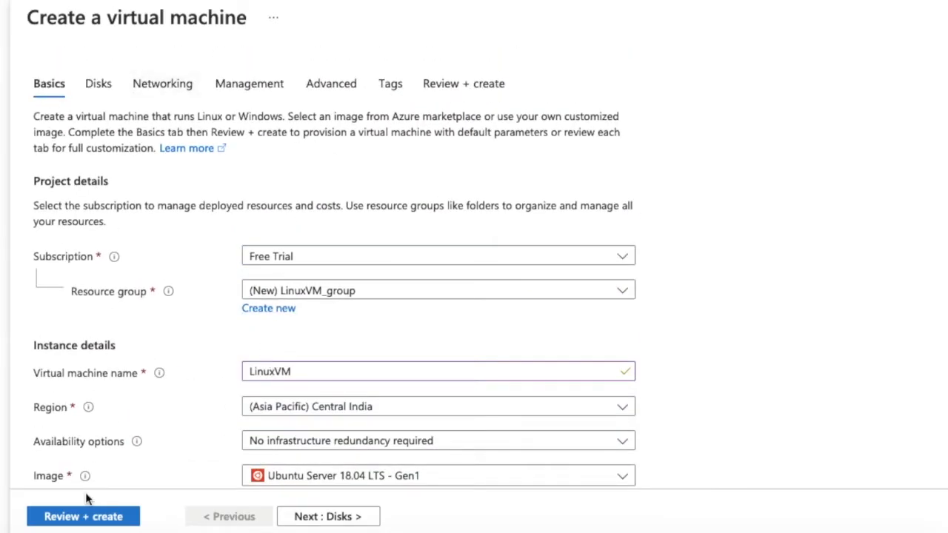
{"action": "scroll", "coordinate": [257, 428], "scroll_direction": "down", "scroll_amount": 8}
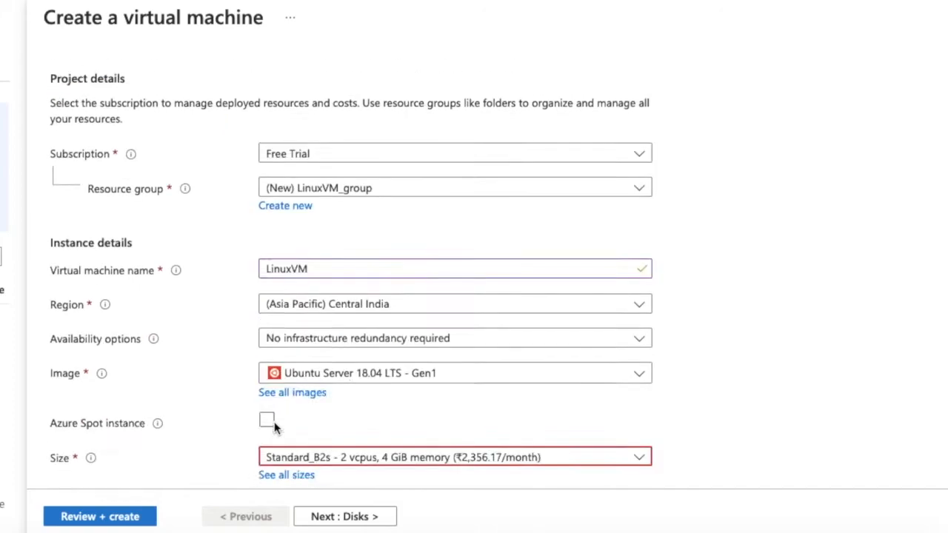
{"action": "scroll", "coordinate": [314, 428], "scroll_direction": "up", "scroll_amount": 8}
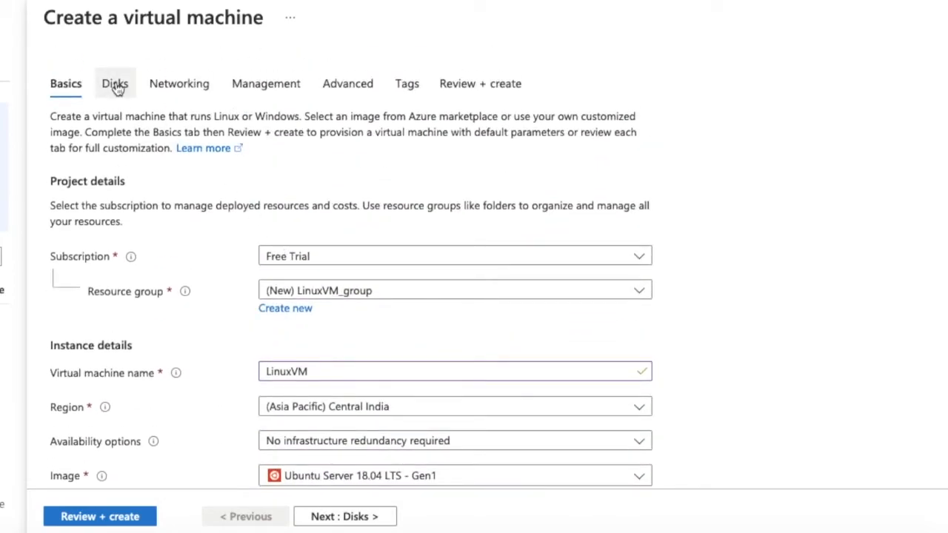
{"action": "left_click", "coordinate": [114, 83]}
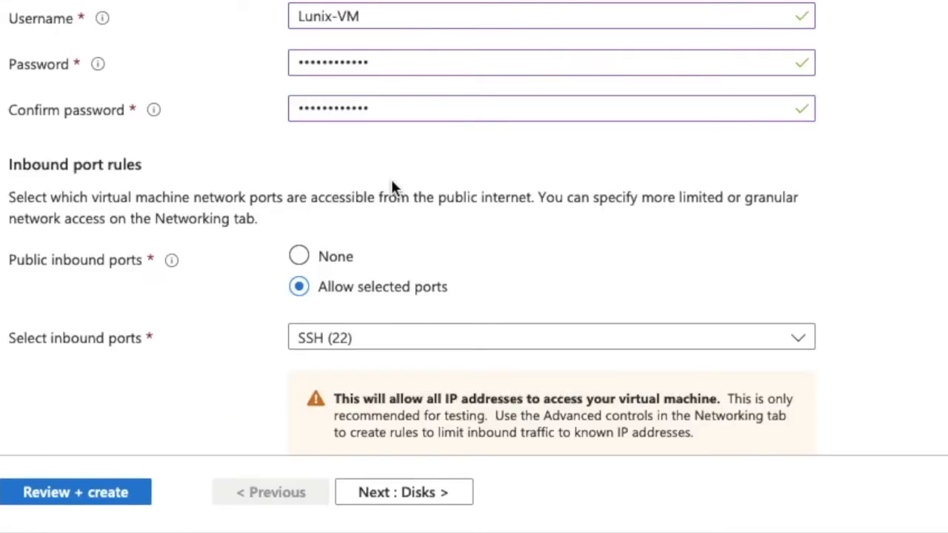
- Check the selectable public inbound ports, keep only SSH (22) allowed, and proceed to the disk settings
{"action": "scroll", "coordinate": [391, 182], "scroll_direction": "down", "scroll_amount": 1}
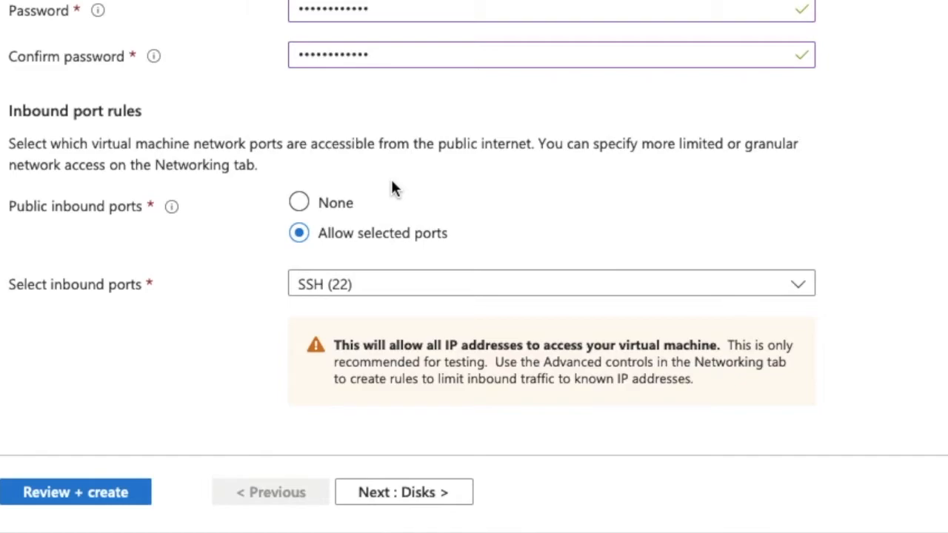
{"action": "left_click", "coordinate": [363, 291]}
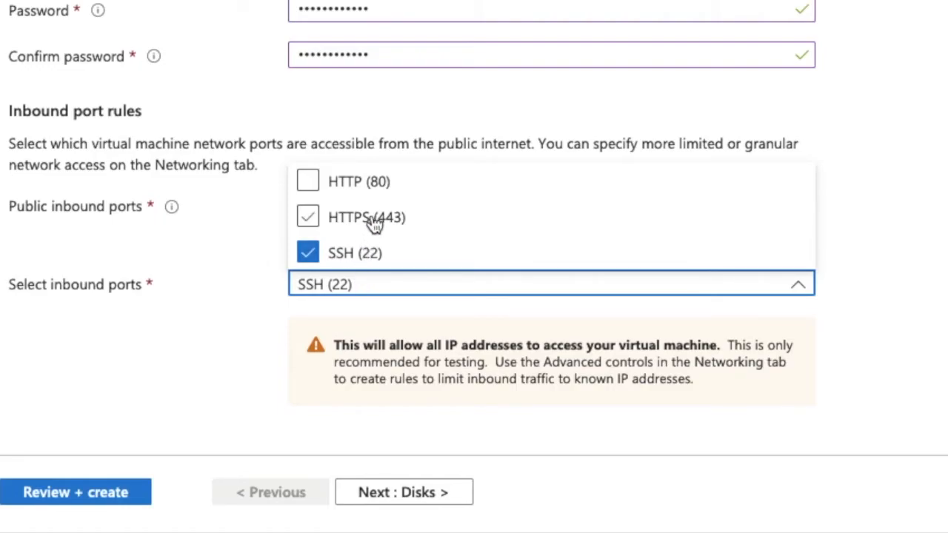
{"action": "left_click", "coordinate": [251, 234]}
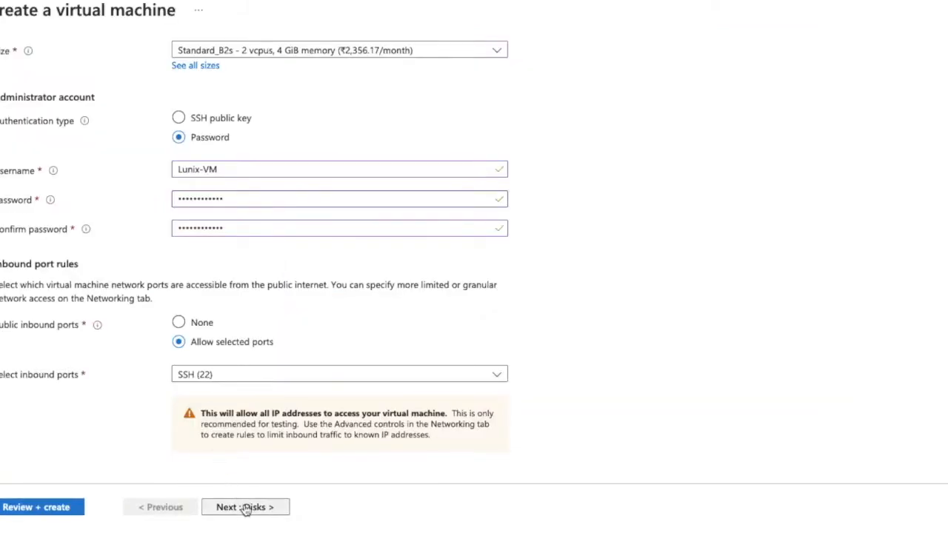
{"action": "left_click", "coordinate": [245, 507]}
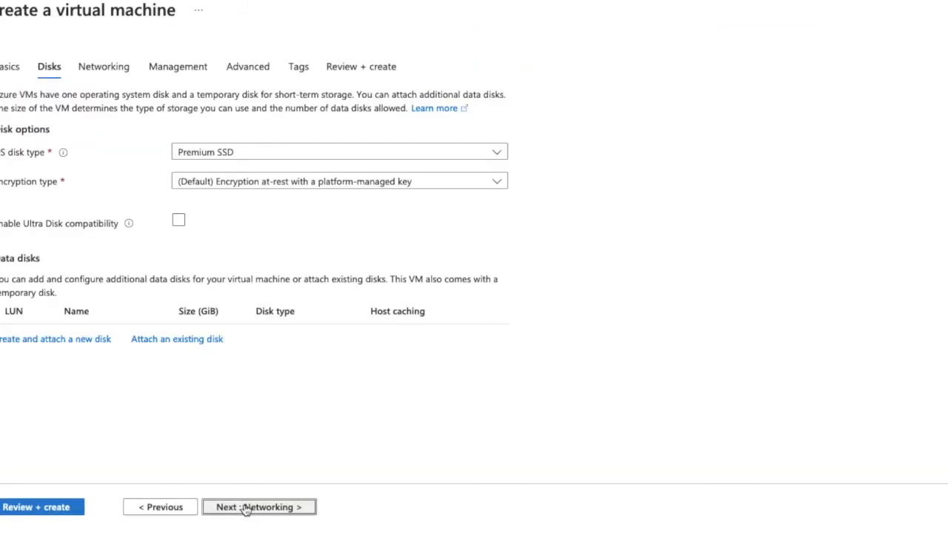
- Set the OS disk type to Standard SSD and keep the default encryption at-rest with a platform-managed key
{"action": "left_click", "coordinate": [220, 153]}
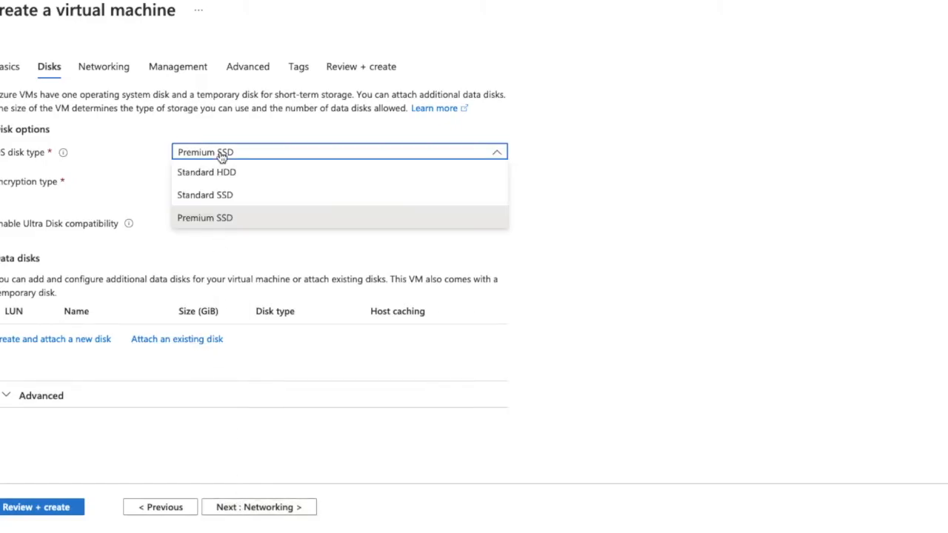
{"action": "left_click", "coordinate": [231, 200]}
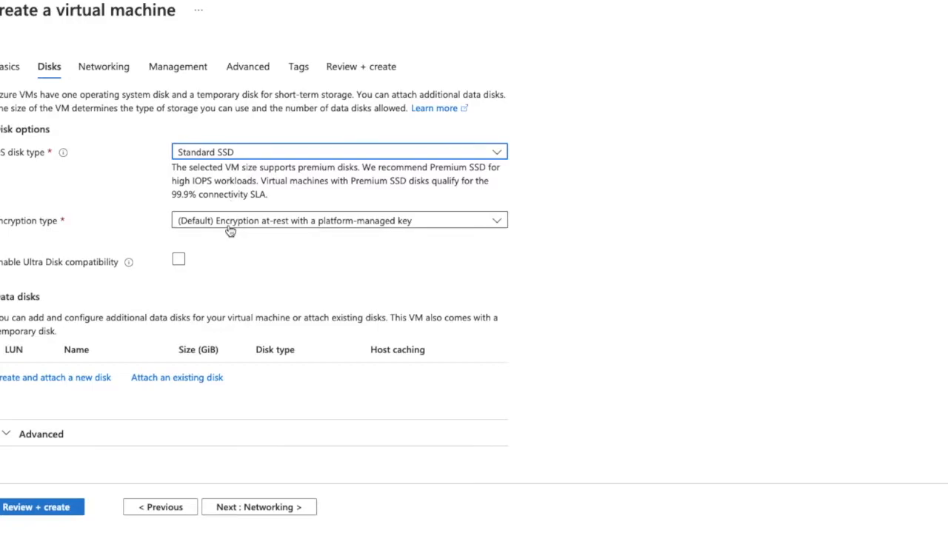
{"action": "left_click", "coordinate": [234, 223]}
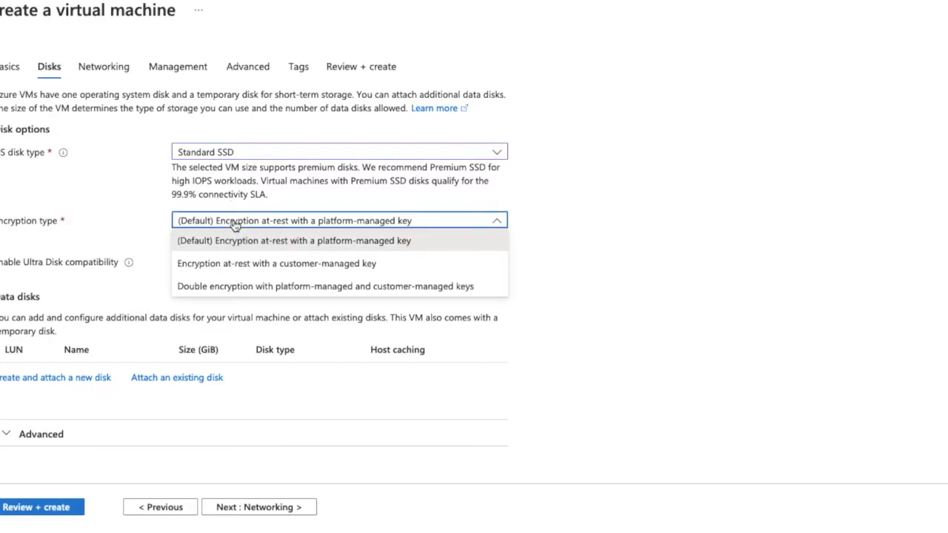
{"action": "left_click", "coordinate": [234, 224]}
{"action": "scroll", "coordinate": [211, 275], "scroll_direction": "left", "scroll_amount": 1}
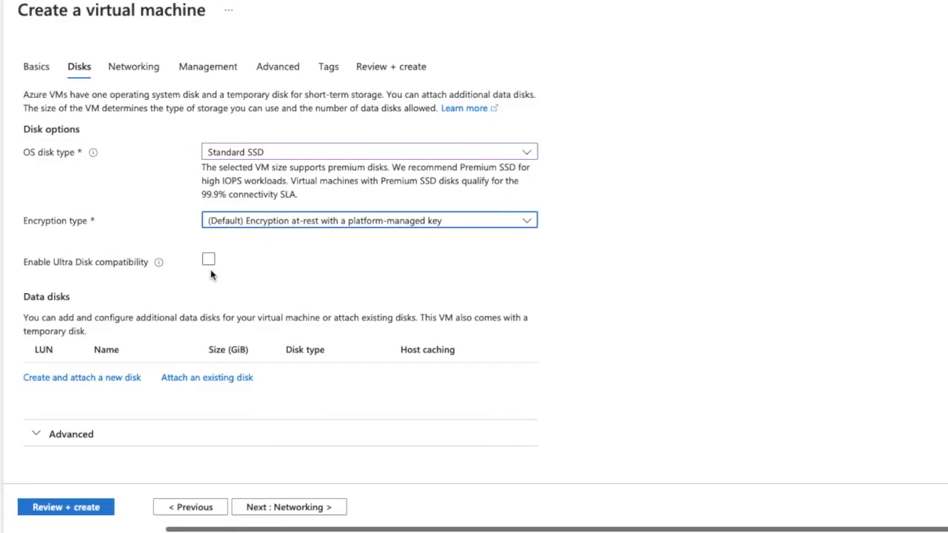
- Examine the virtual machine's networking settings, including virtual network, subnet, public IP, security group and inbound ports
{"action": "left_click", "coordinate": [135, 82]}
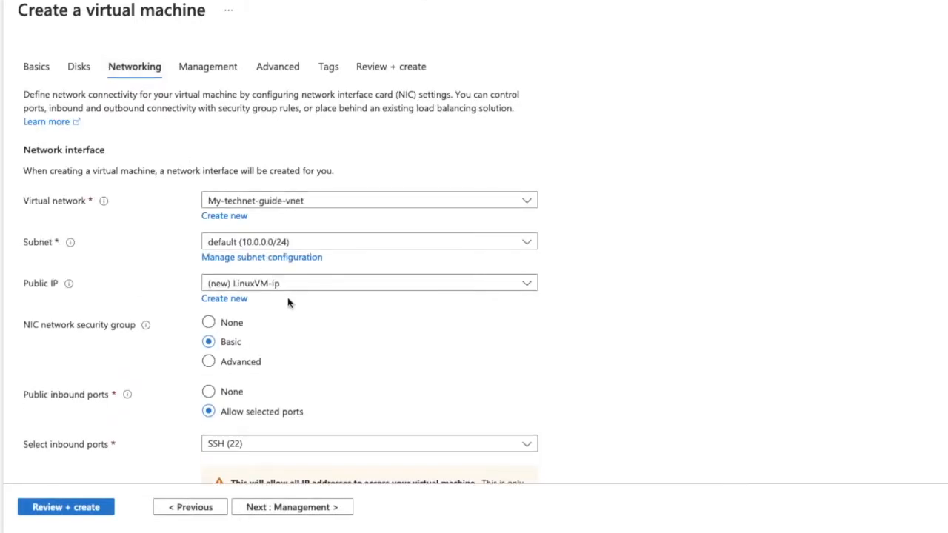
{"action": "left_click", "coordinate": [258, 244]}
{"action": "left_click", "coordinate": [259, 246]}
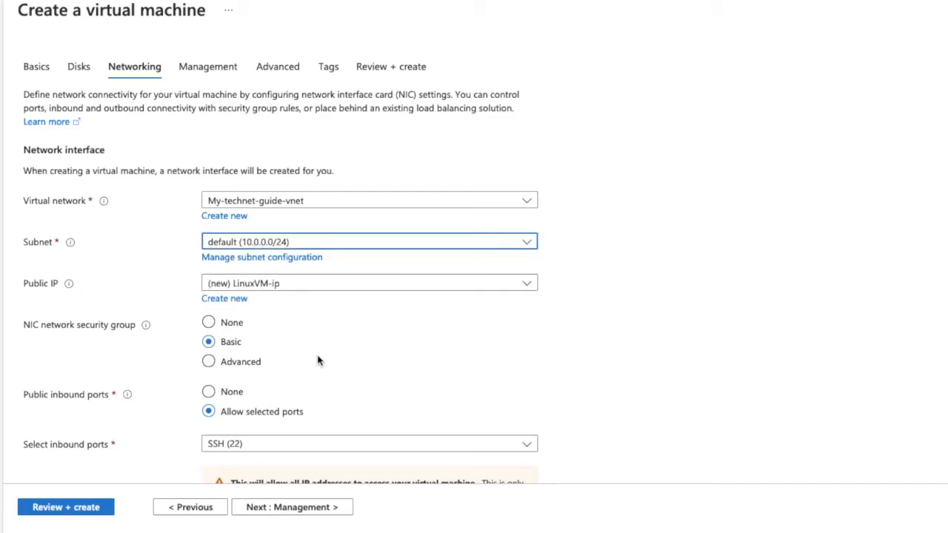
{"action": "scroll", "coordinate": [318, 360], "scroll_direction": "down", "scroll_amount": 4}
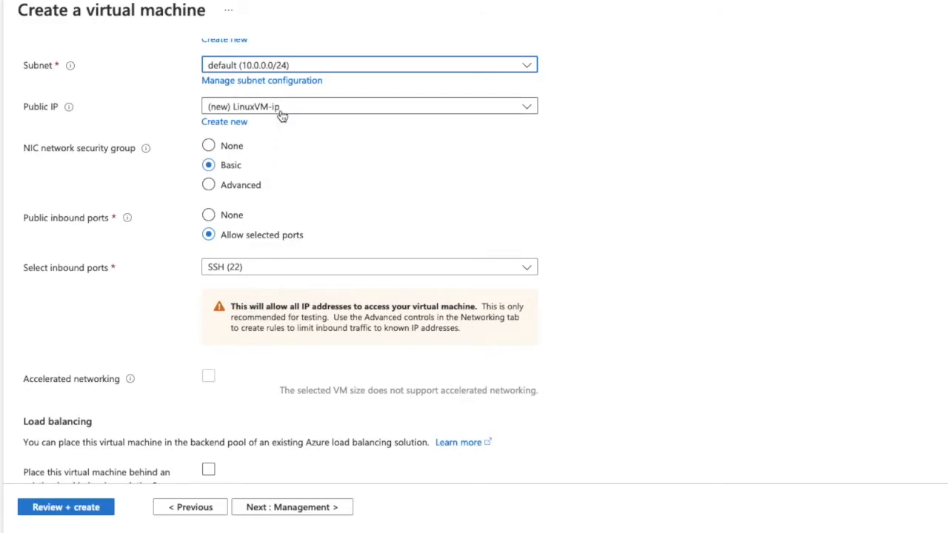
{"action": "scroll", "coordinate": [245, 395], "scroll_direction": "down", "scroll_amount": 1}
{"action": "scroll", "coordinate": [241, 348], "scroll_direction": "up", "scroll_amount": 3}
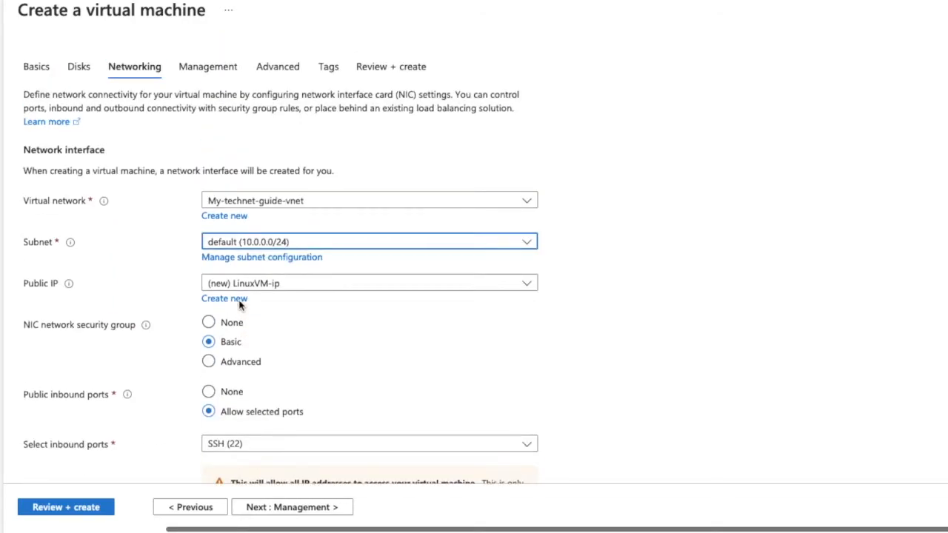
- Examine the management settings and the shutdown time, time zone and notification options offered for auto-shutdown
{"action": "left_click", "coordinate": [223, 80]}
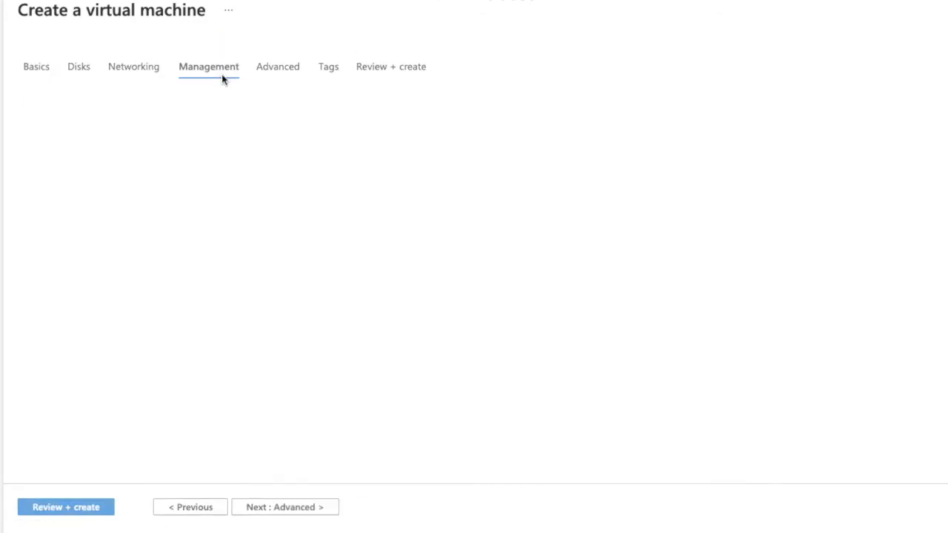
{"action": "scroll", "coordinate": [239, 255], "scroll_direction": "down", "scroll_amount": 1}
{"action": "scroll", "coordinate": [240, 255], "scroll_direction": "down", "scroll_amount": 2}
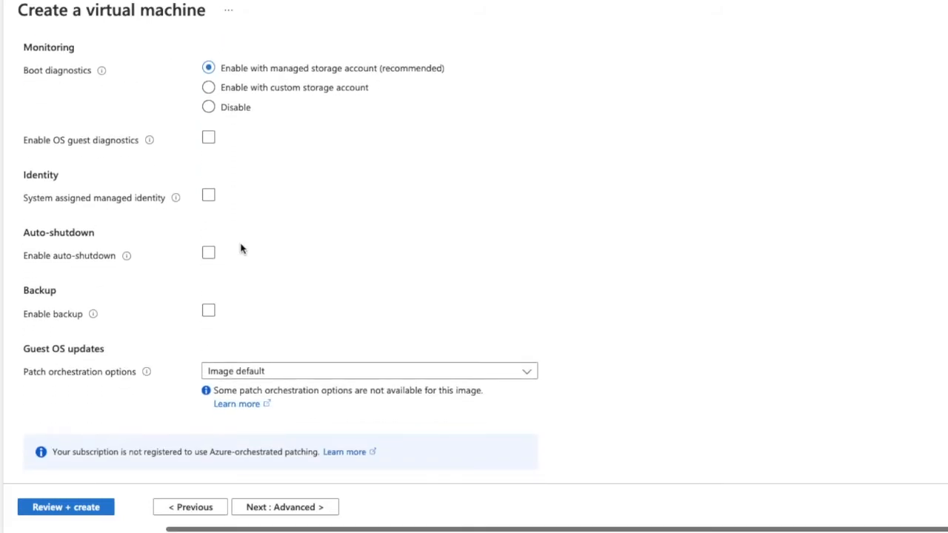
{"action": "left_click", "coordinate": [210, 257]}
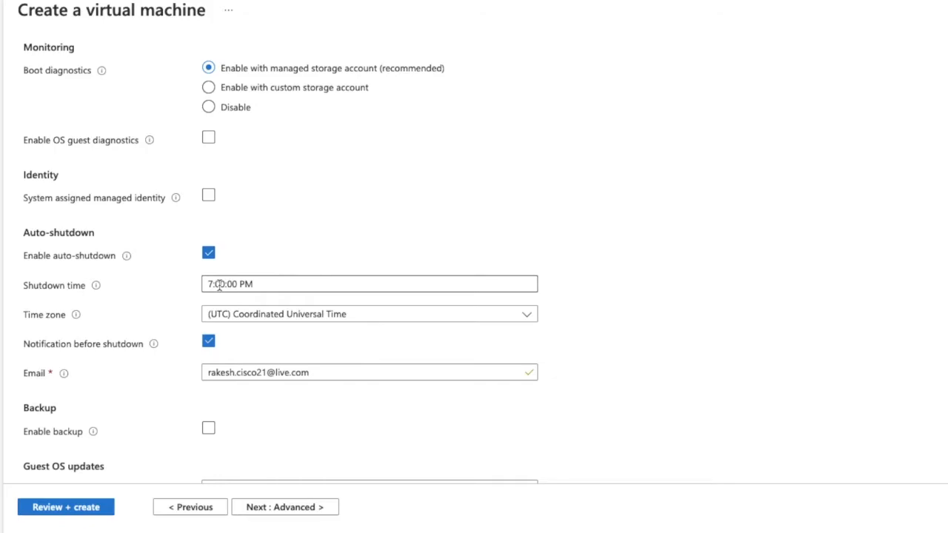
{"action": "left_click", "coordinate": [259, 286]}
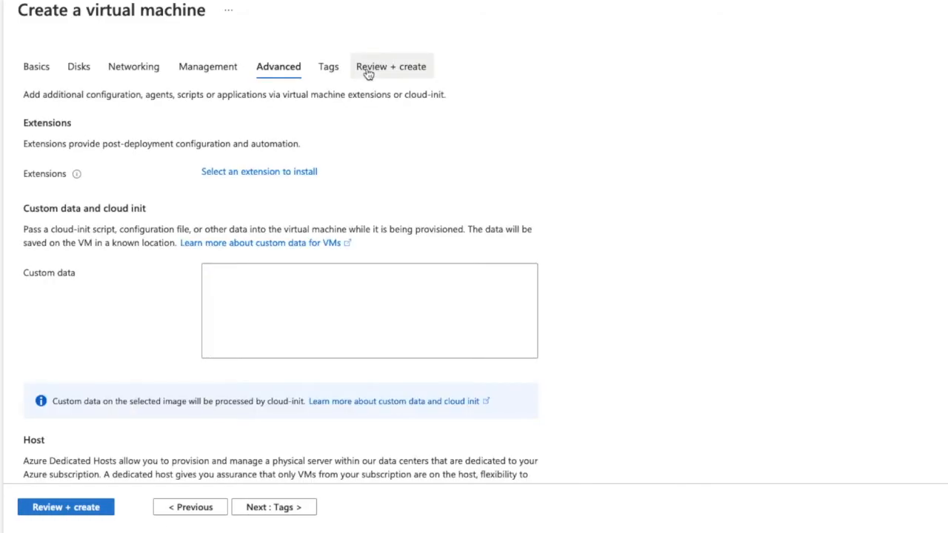
- Validate the virtual machine configuration, review its pricing, terms and settings summary, and create the virtual machine
{"action": "left_click", "coordinate": [372, 74]}
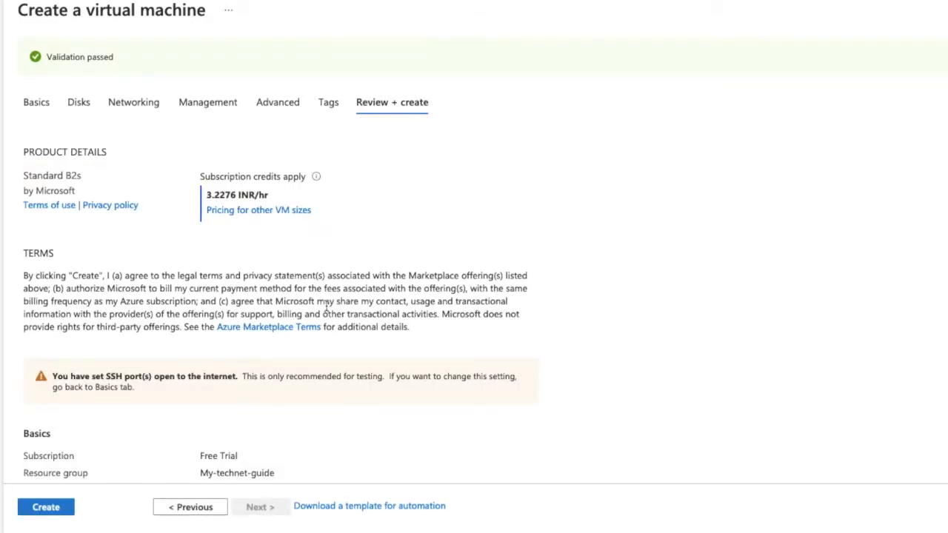
{"action": "scroll", "coordinate": [326, 306], "scroll_direction": "down", "scroll_amount": 1}
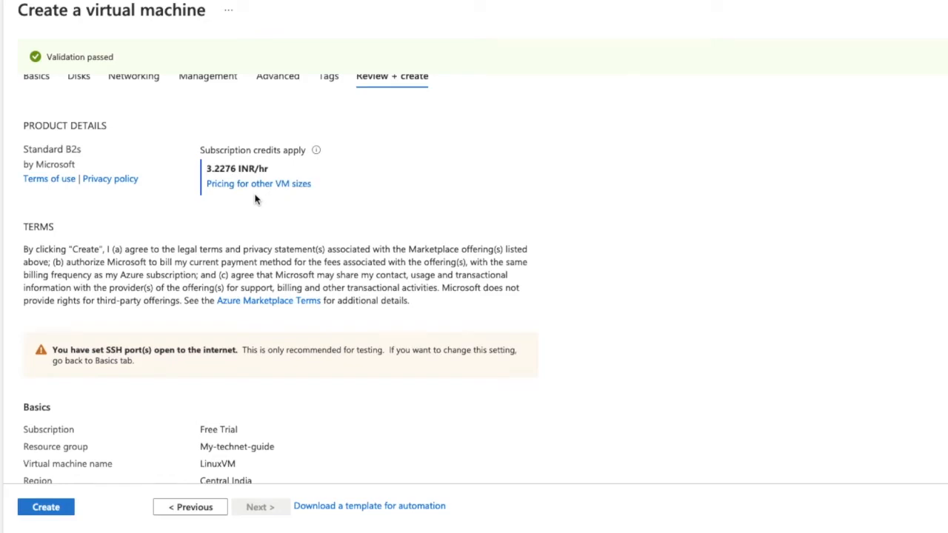
{"action": "scroll", "coordinate": [265, 222], "scroll_direction": "up", "scroll_amount": 1}
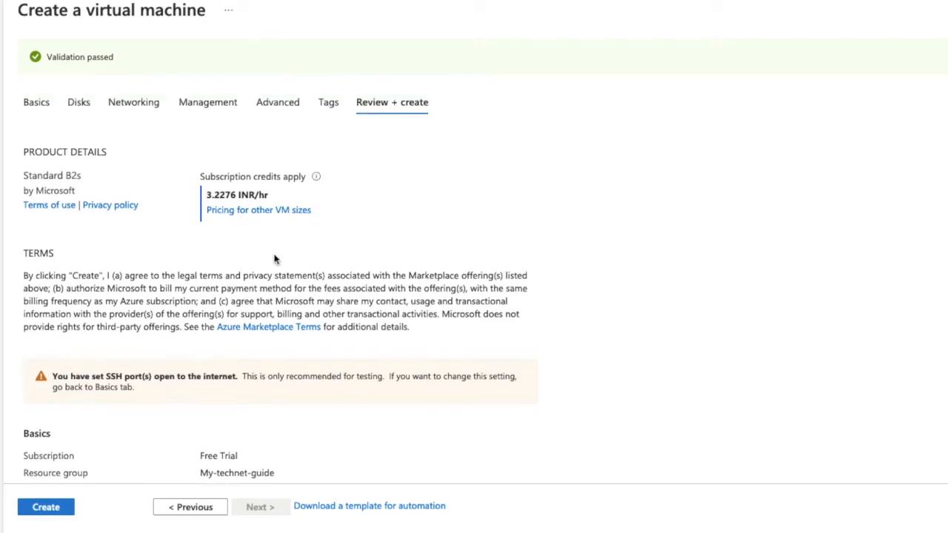
{"action": "scroll", "coordinate": [274, 259], "scroll_direction": "down", "scroll_amount": 10}
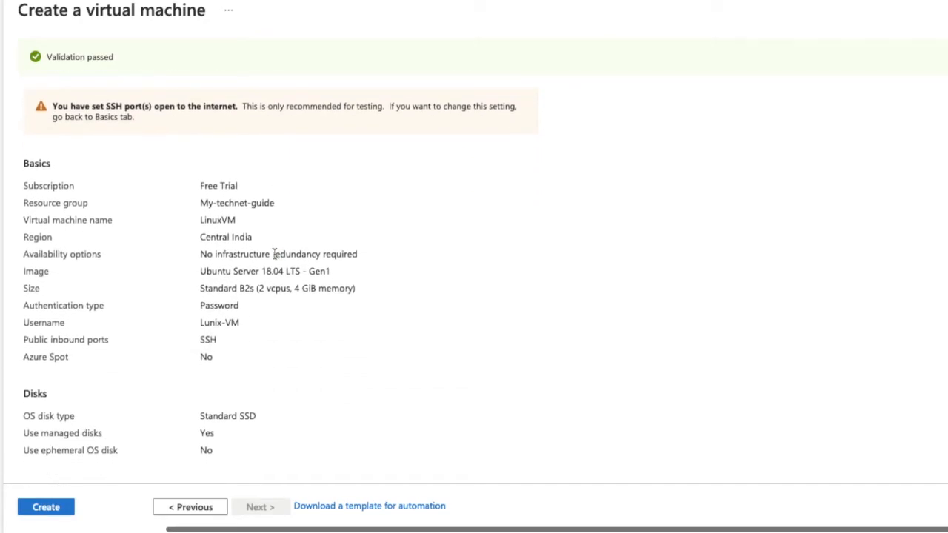
{"action": "scroll", "coordinate": [274, 255], "scroll_direction": "down", "scroll_amount": 11}
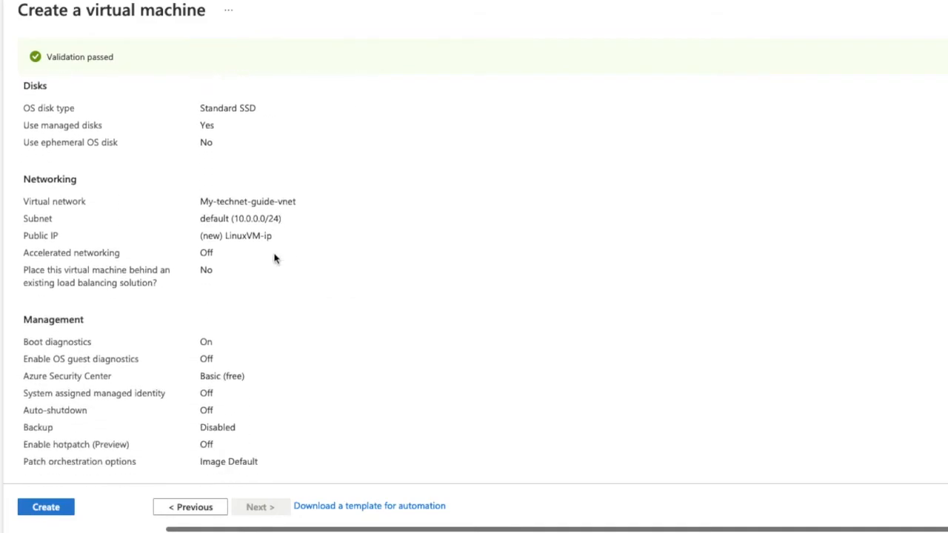
{"action": "scroll", "coordinate": [274, 259], "scroll_direction": "down", "scroll_amount": 3}
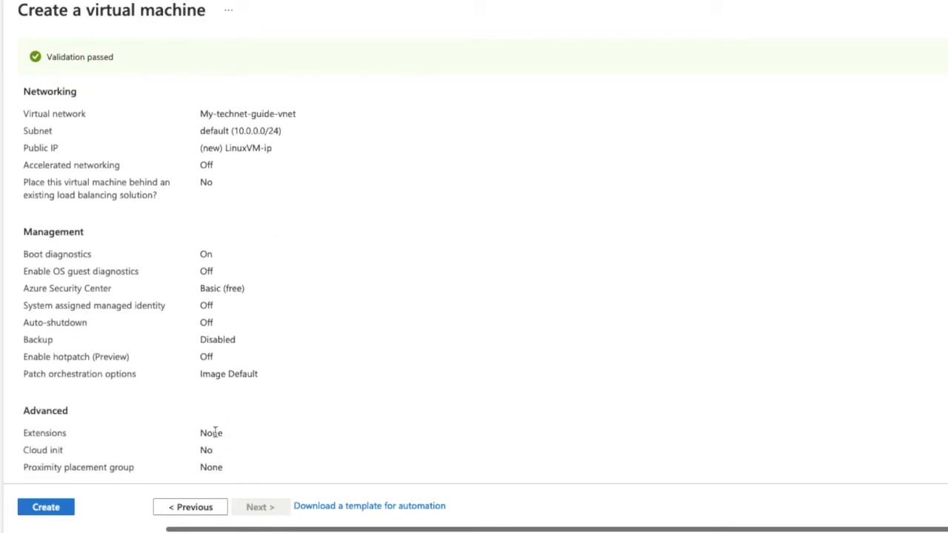
{"action": "scroll", "coordinate": [273, 250], "scroll_direction": "up", "scroll_amount": 15}
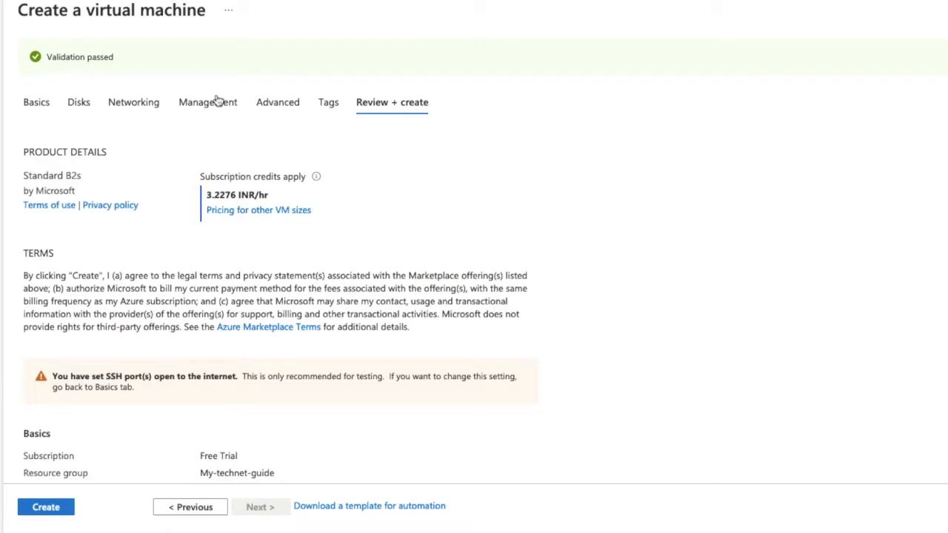
{"action": "scroll", "coordinate": [193, 292], "scroll_direction": "down", "scroll_amount": 15}
{"action": "left_click", "coordinate": [46, 507]}
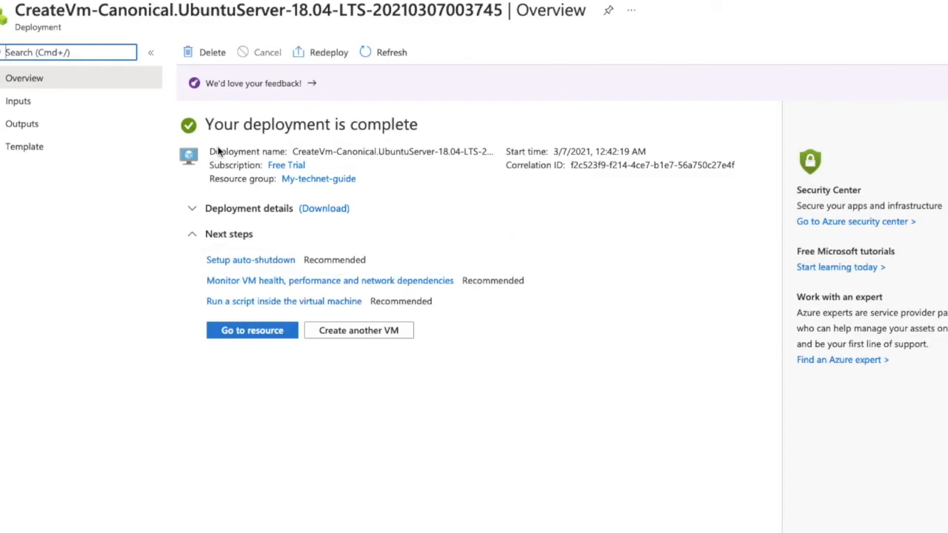
- Check the deployment status and expand the deployment details to see the created resources
{"action": "left_click", "coordinate": [208, 122]}
{"action": "left_click_drag", "start_coordinate": [208, 123], "coordinate": [421, 120]}
{"action": "left_click", "coordinate": [194, 209]}
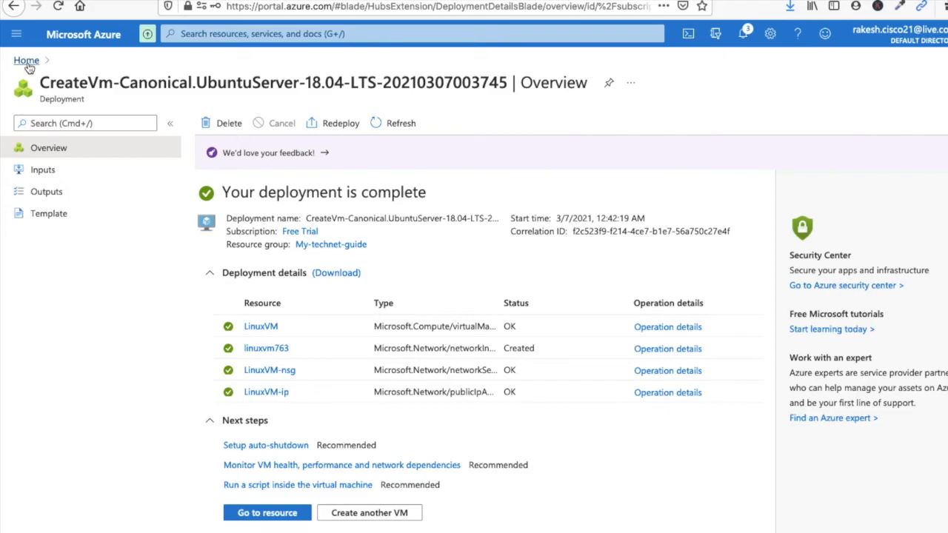
- Return to the portal home and open the LinuxVM overview from the list of virtual machines
{"action": "left_click", "coordinate": [26, 61]}
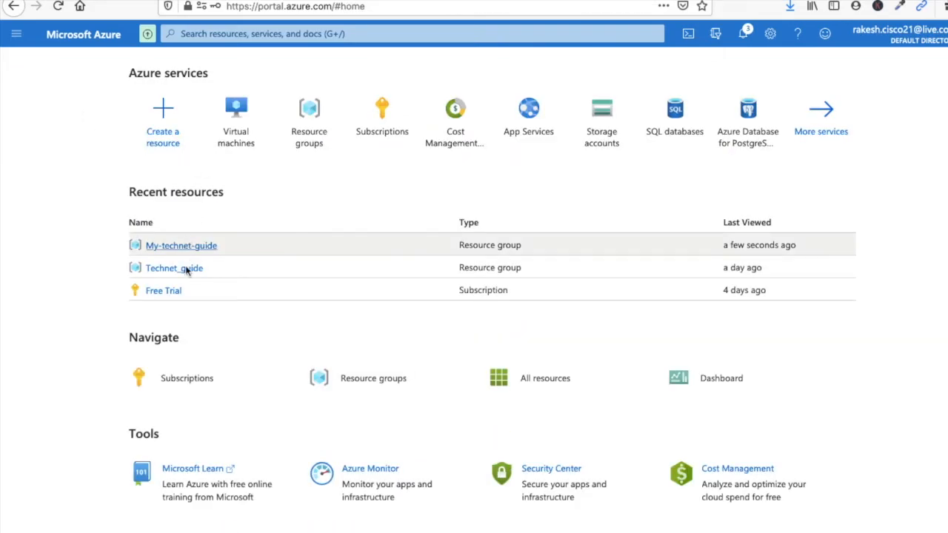
{"action": "left_click", "coordinate": [235, 146]}
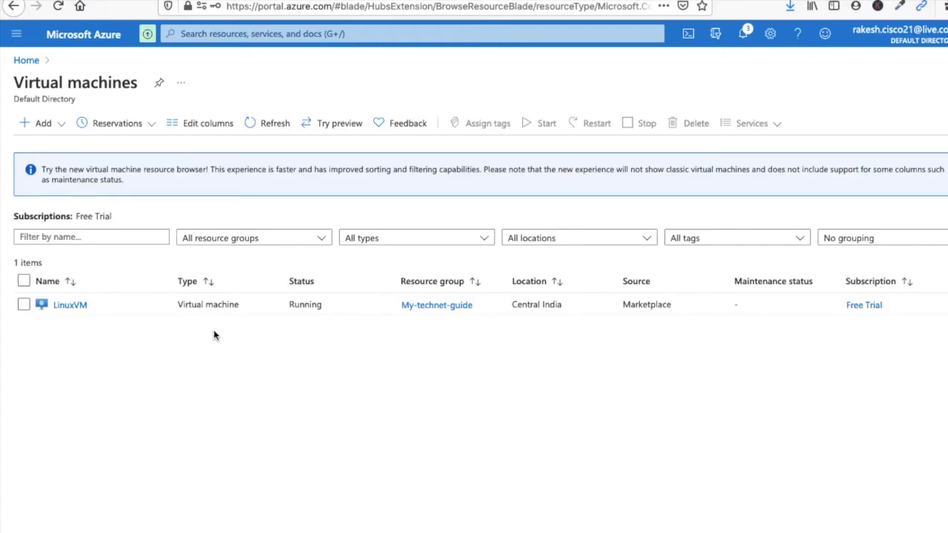
{"action": "left_click", "coordinate": [73, 311]}
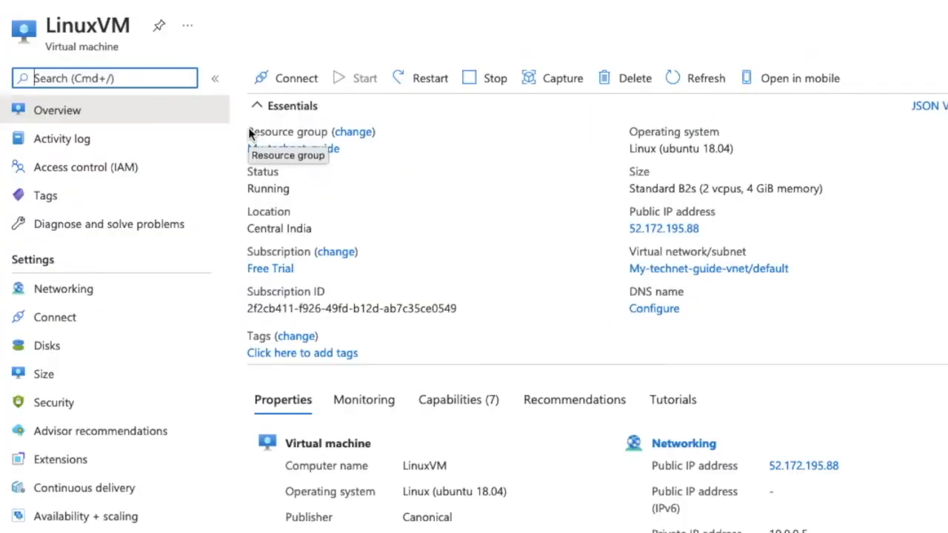
- Examine LinuxVM's overview details, including its resource group, status, location, operating system, size and public IP address
{"action": "left_click_drag", "start_coordinate": [249, 132], "coordinate": [509, 261]}
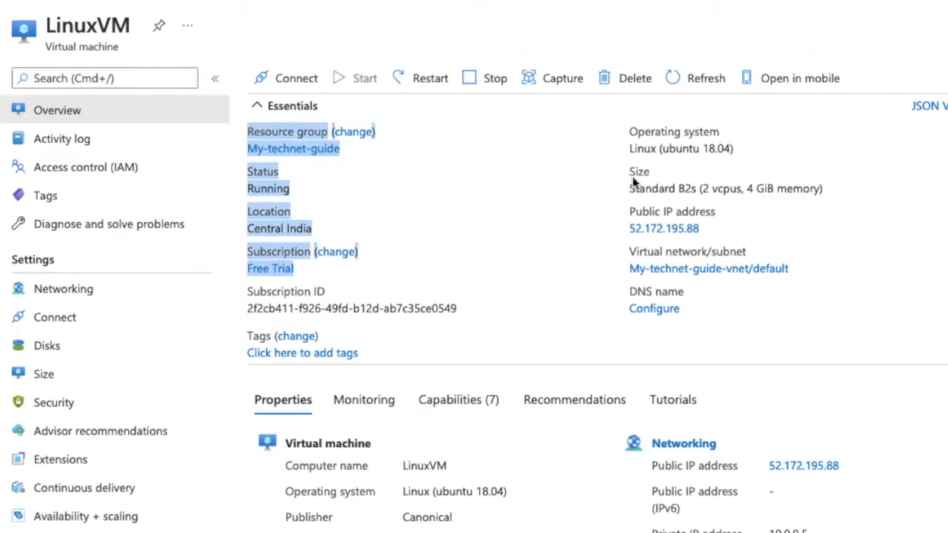
{"action": "left_click_drag", "start_coordinate": [629, 149], "coordinate": [744, 149]}
{"action": "left_click_drag", "start_coordinate": [624, 188], "coordinate": [825, 186]}
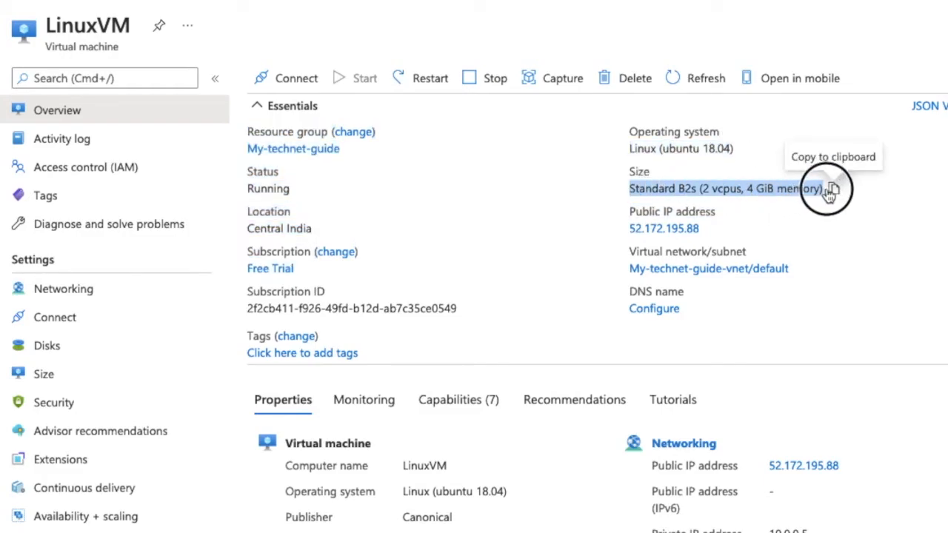
{"action": "left_click_drag", "start_coordinate": [623, 229], "coordinate": [709, 231]}
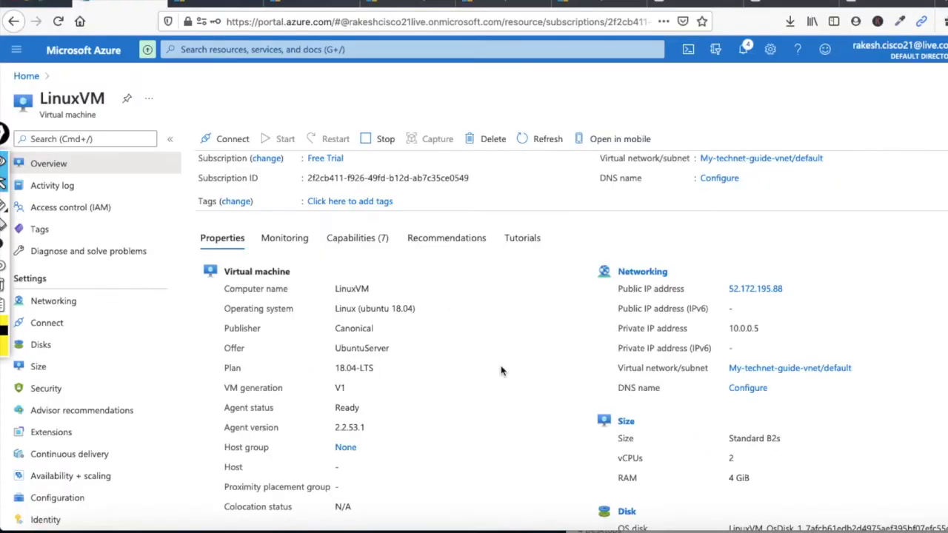
{"action": "scroll", "coordinate": [501, 368], "scroll_direction": "up", "scroll_amount": 2}
{"action": "scroll", "coordinate": [628, 368], "scroll_direction": "up", "scroll_amount": 1}
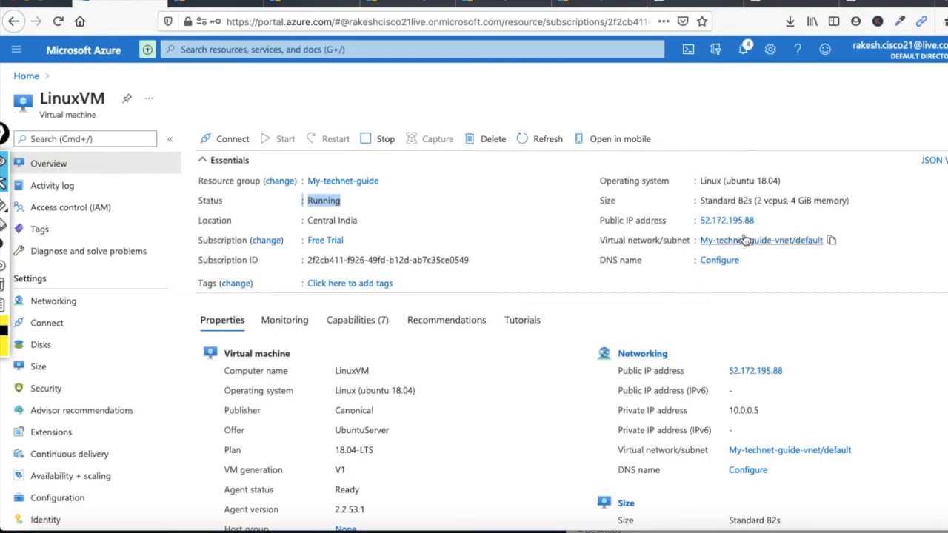
- Copy LinuxVM's public IP address and switch to the Command Prompt in the Windows 10 virtual machine
{"action": "left_click", "coordinate": [762, 222]}
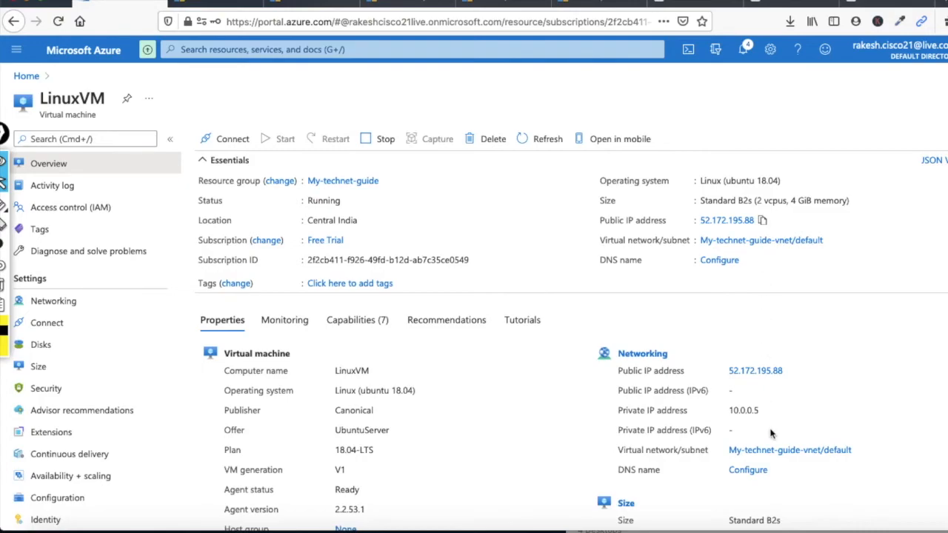
{"action": "left_click", "coordinate": [699, 527]}
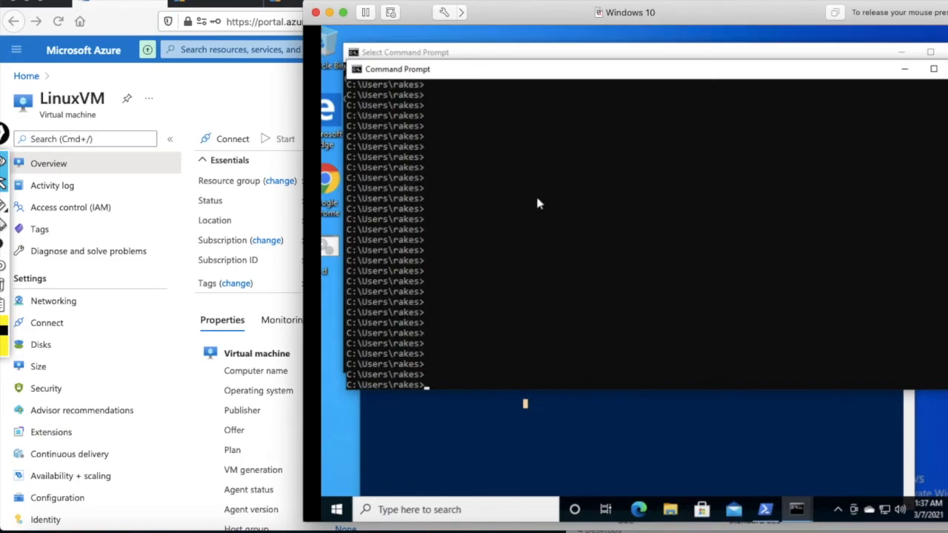
{"action": "left_click_drag", "start_coordinate": [493, 14], "coordinate": [361, 0]}
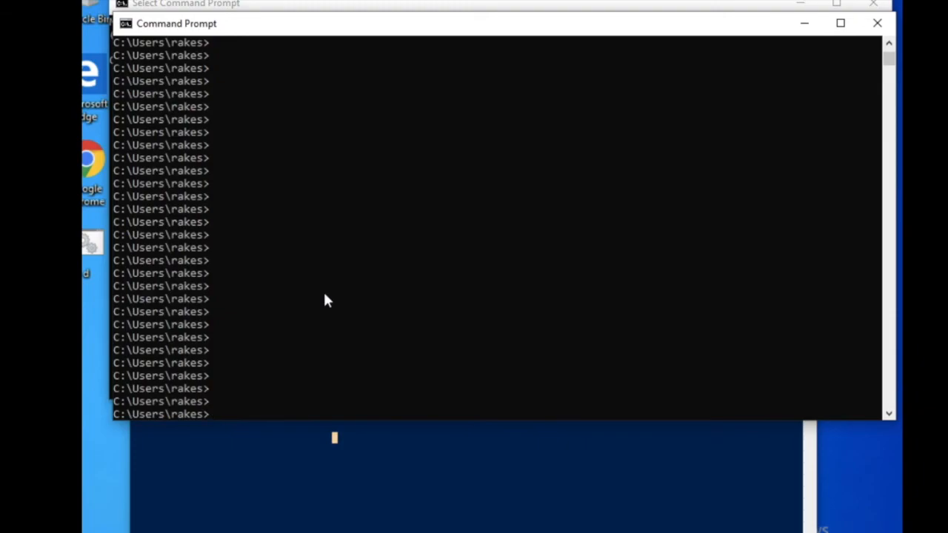
{"action": "type", "text": "ss"}
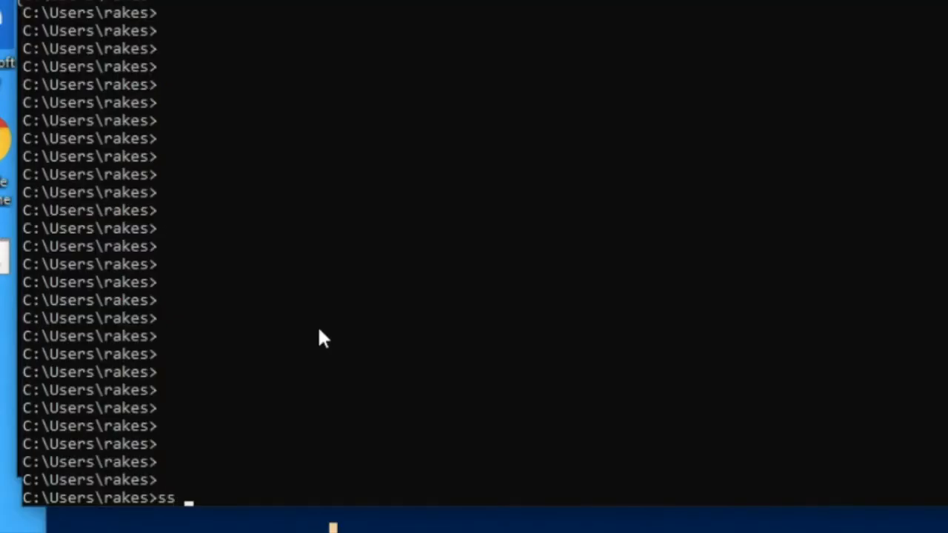
{"action": "type", "text": "h Linux-VM"}
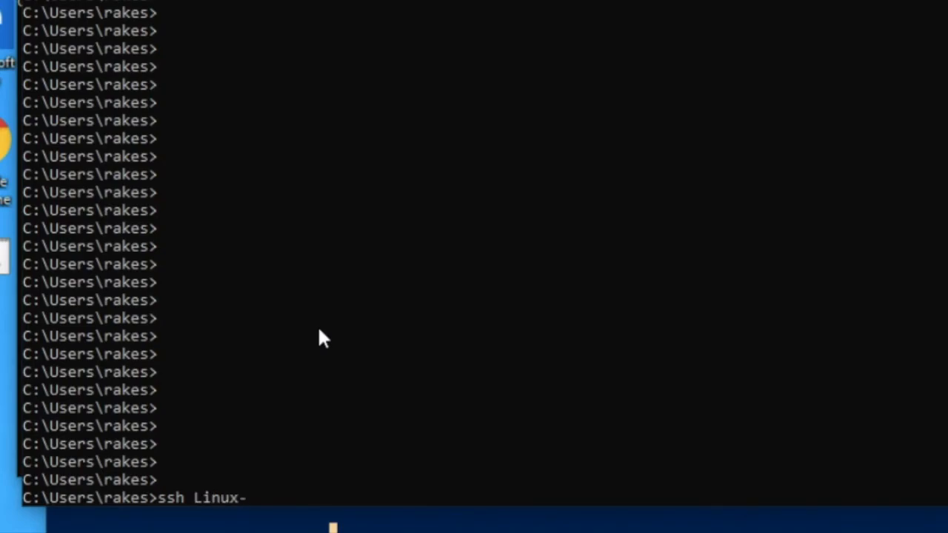
{"action": "type", "text": "@"}
{"action": "type", "text": "5"}
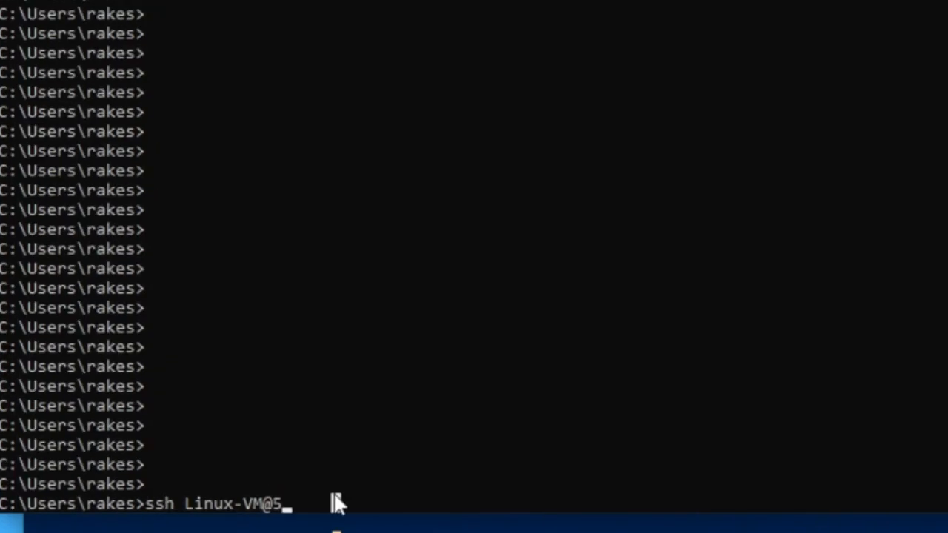
{"action": "type", "text": "2.172.195.88"}
{"action": "key", "text": "Return"}
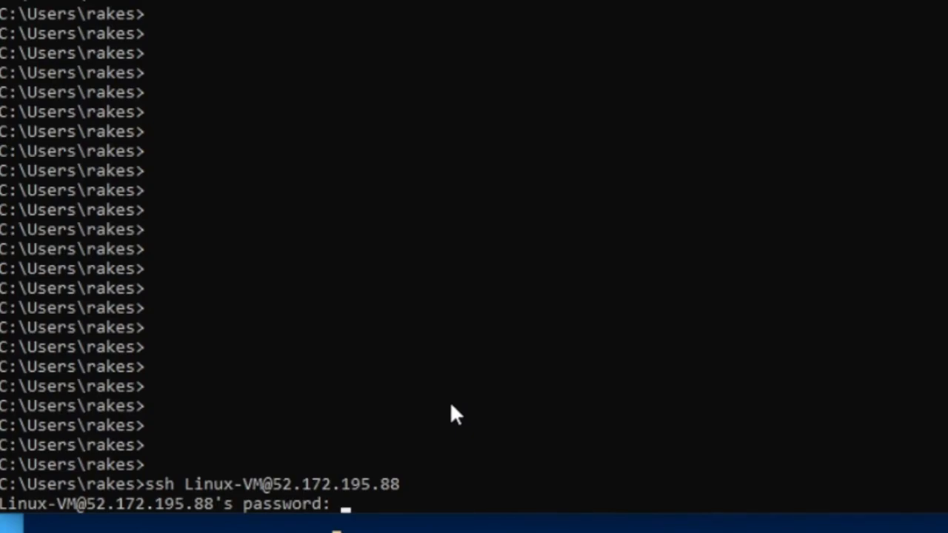
{"action": "key", "text": "Return"}
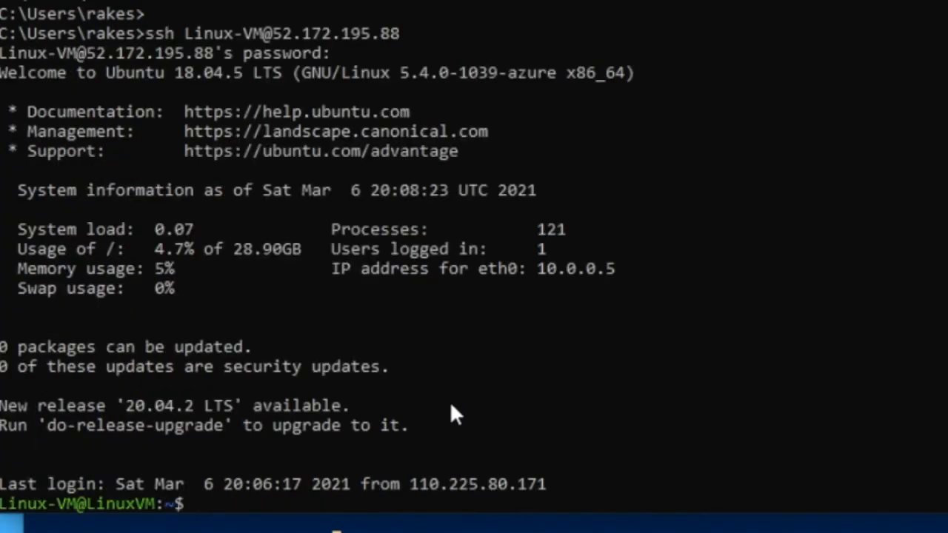
{"action": "key", "text": "Return"}
{"action": "key", "text": "Return"}
{"action": "key", "text": "Return"}
{"action": "key", "text": "Return"}
{"action": "key", "text": "Return"}
{"action": "key", "text": "Return"}
{"action": "key", "text": "Return"}
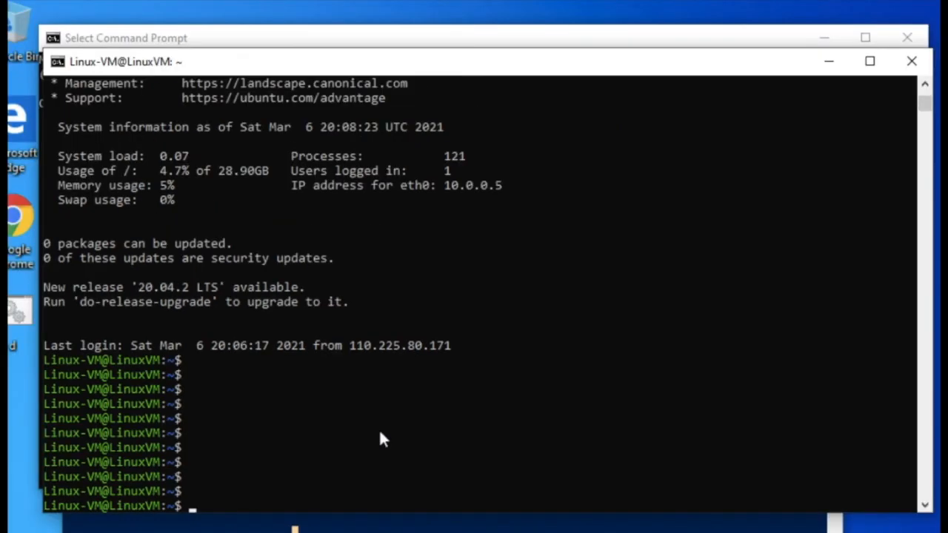
- Try out the remote Linux shell with the directory listing commands ls ls, ls l and dir
{"action": "type", "text": "ls ls"}
{"action": "key", "text": "Return"}
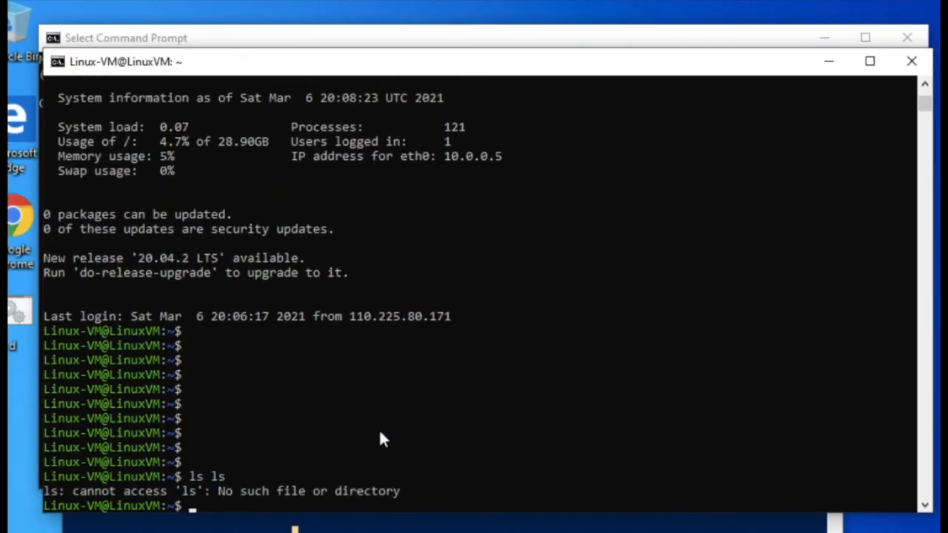
{"action": "type", "text": "ls l"}
{"action": "key", "text": "Return"}
{"action": "key", "text": "Return"}
{"action": "key", "text": "Return"}
{"action": "key", "text": "Return"}
{"action": "key", "text": "Return"}
{"action": "type", "text": "dir"}
{"action": "key", "text": "Return"}
{"action": "key", "text": "Return"}
{"action": "key", "text": "Return"}
{"action": "key", "text": "Return"}
{"action": "key", "text": "Return"}
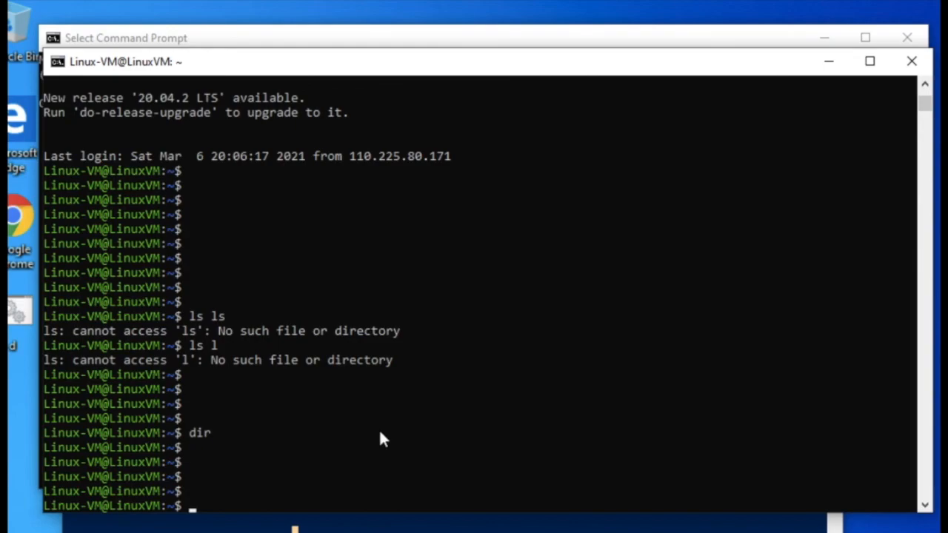
- End the SSH session with exit and return to the LinuxVM overview in the Azure portal
{"action": "type", "text": "exit"}
{"action": "key", "text": "Return"}
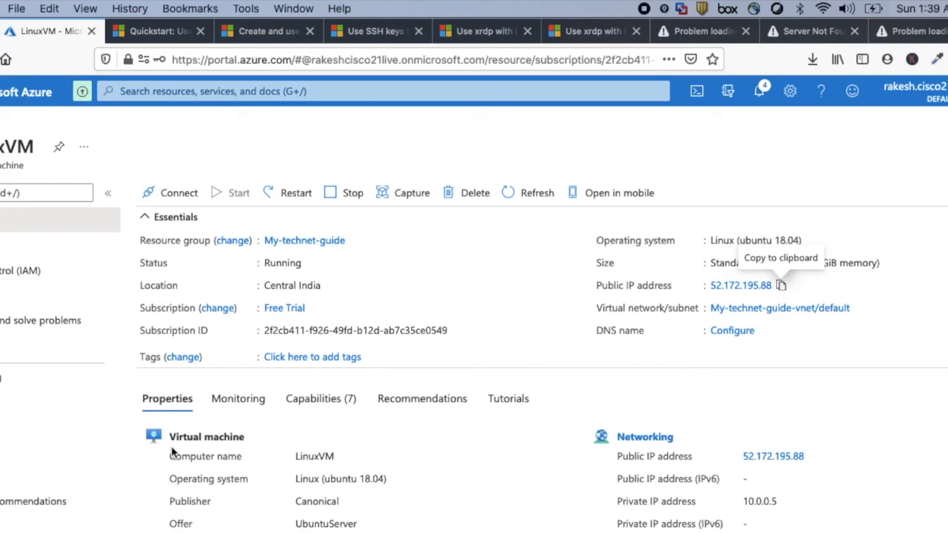
{"action": "left_click", "coordinate": [444, 532]}
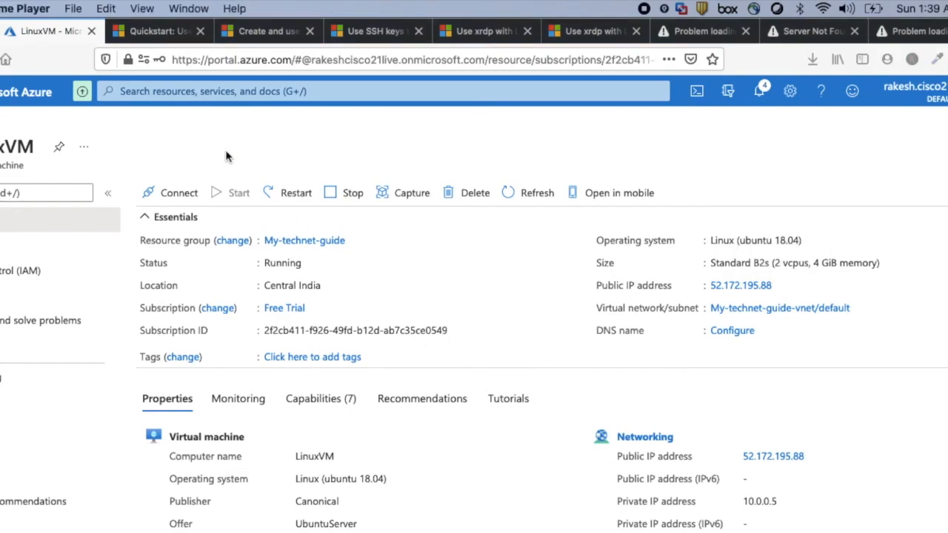